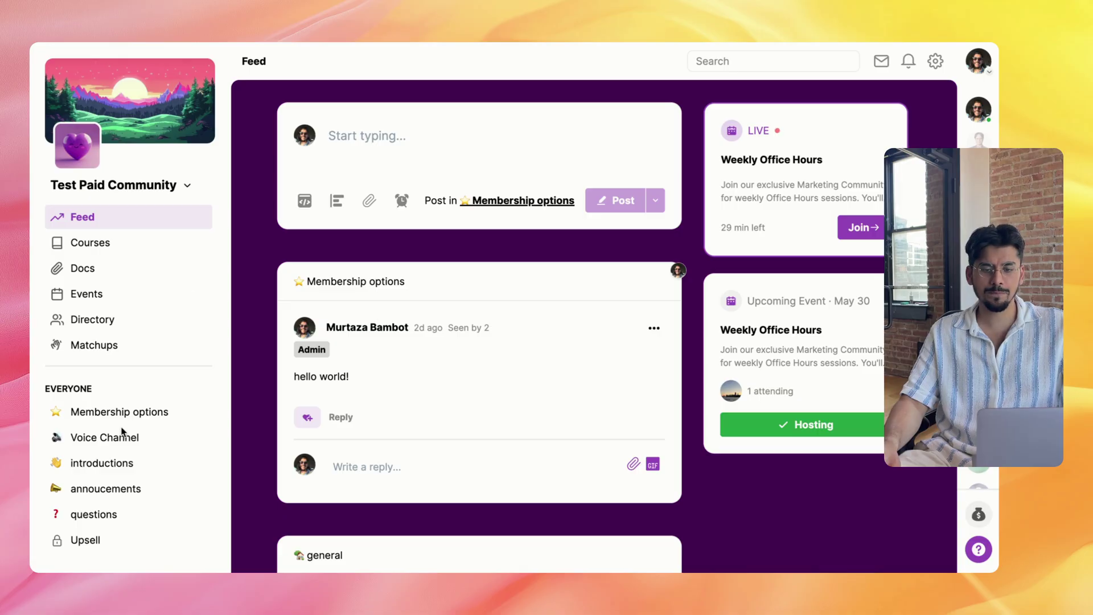
Add a new sidebar section named "Masterminds" below the Archive section
scroll(225, 395, down, 3)
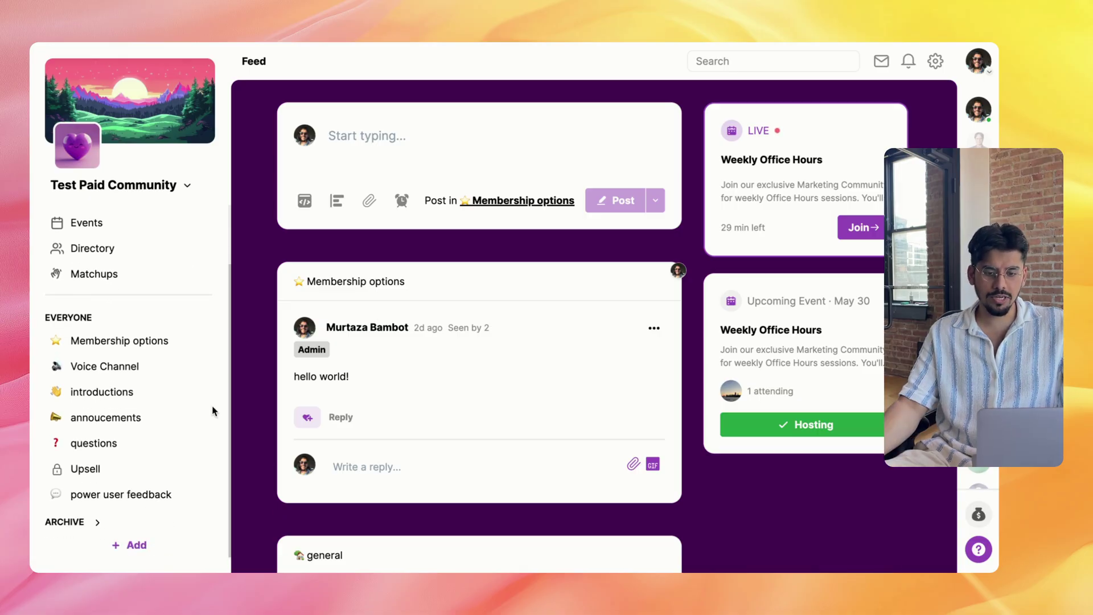
click(132, 547)
click(125, 494)
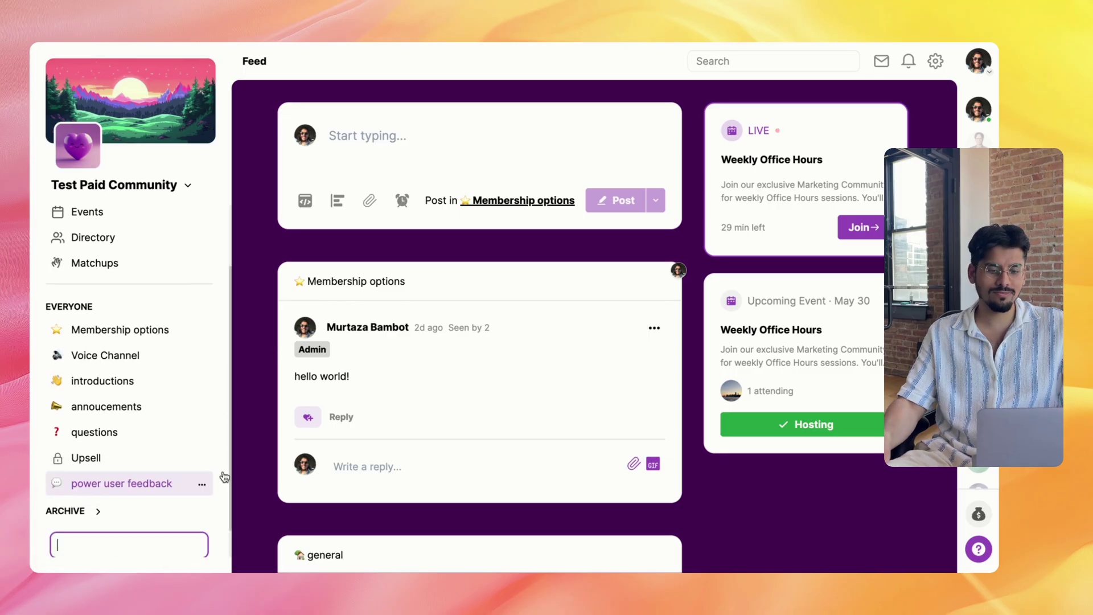
text(Masterminds)
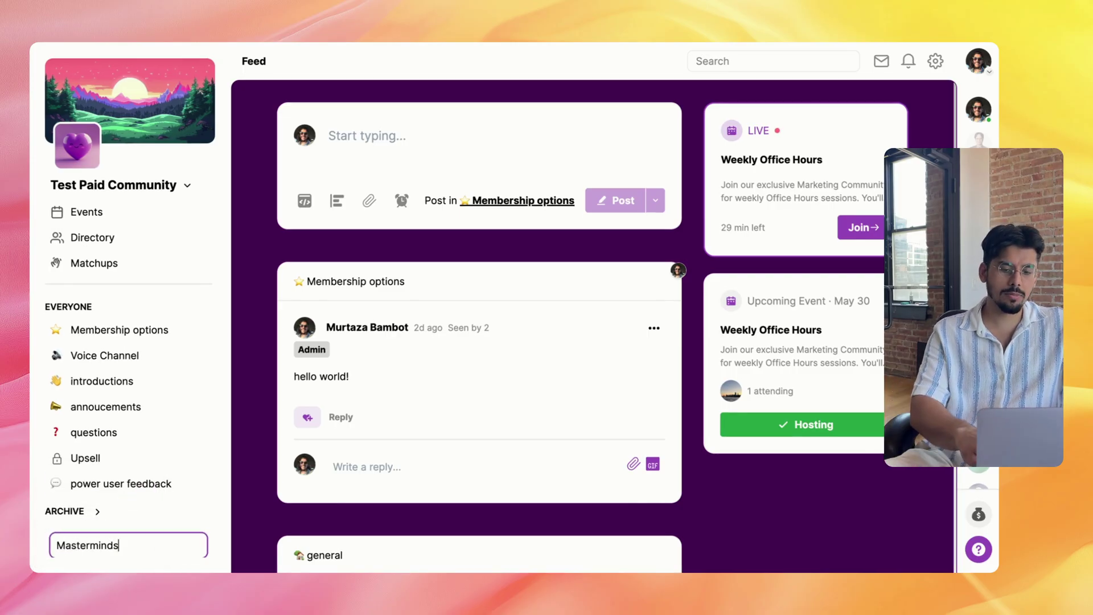
key(Return)
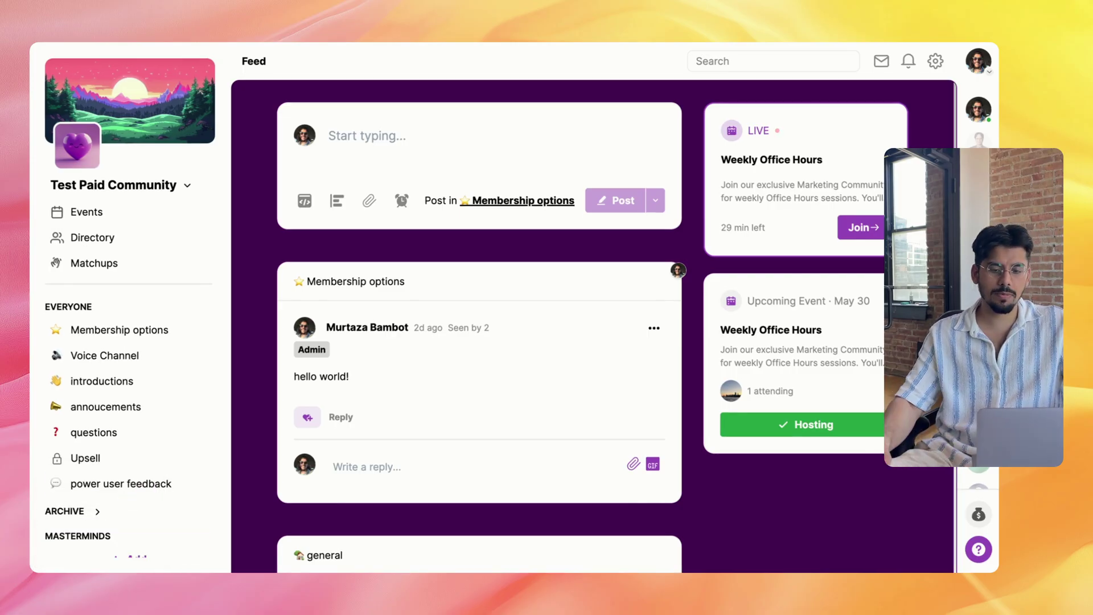
Start a new Threads channel in the Masterminds section and name it "mm questions"
scroll(262, 420, down, 4)
scroll(127, 442, down, 1)
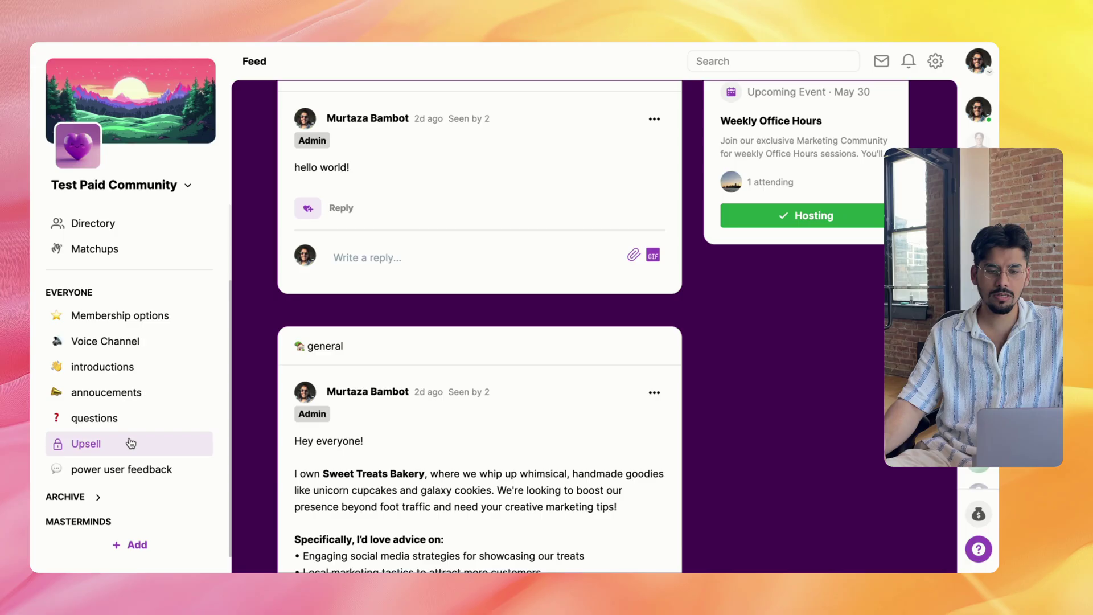
click(134, 545)
click(113, 513)
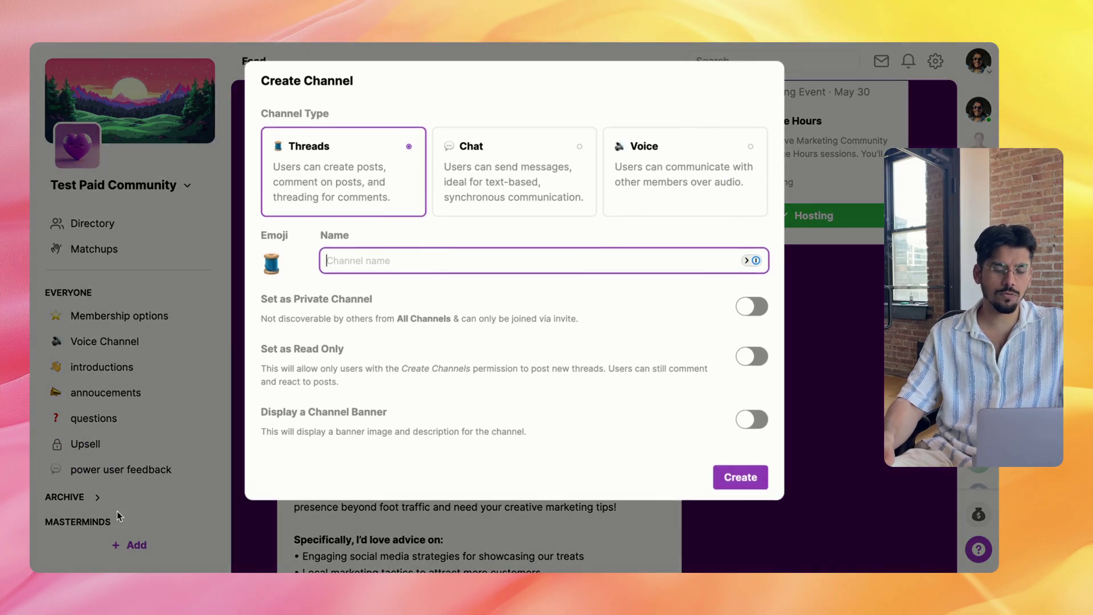
text(mm questions)
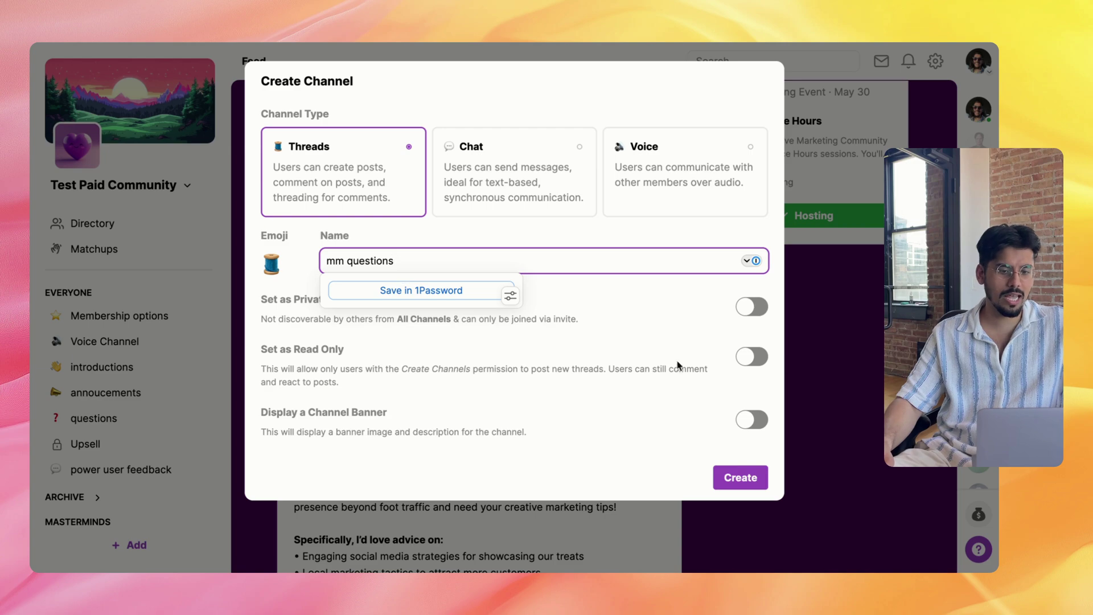
Enable the channel banner for mm questions and upload "mm questions.png" as its image
click(753, 419)
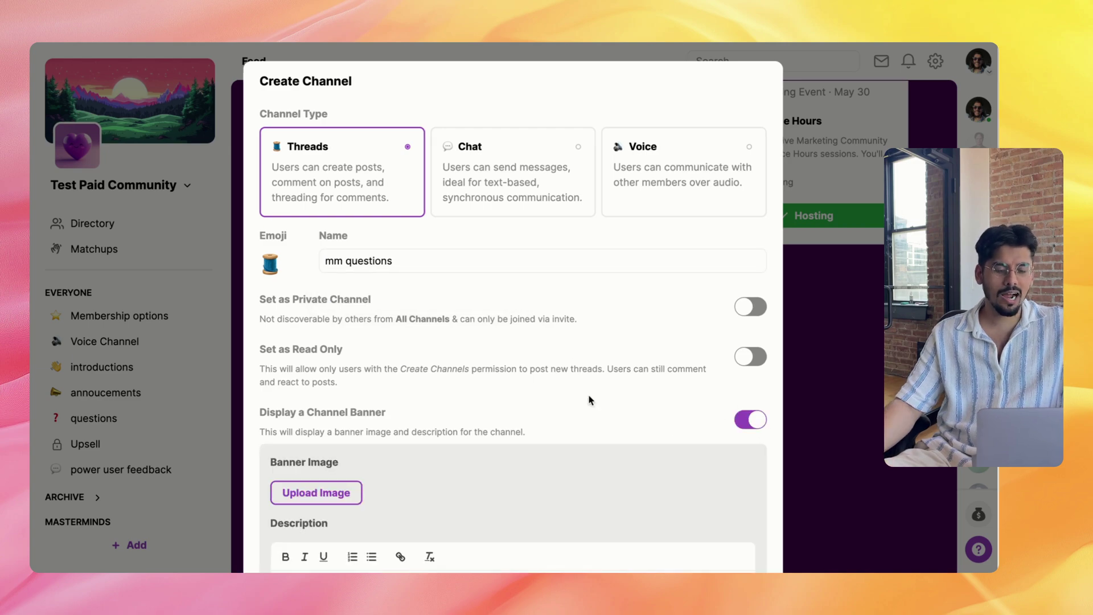
scroll(591, 398, down, 5)
click(299, 346)
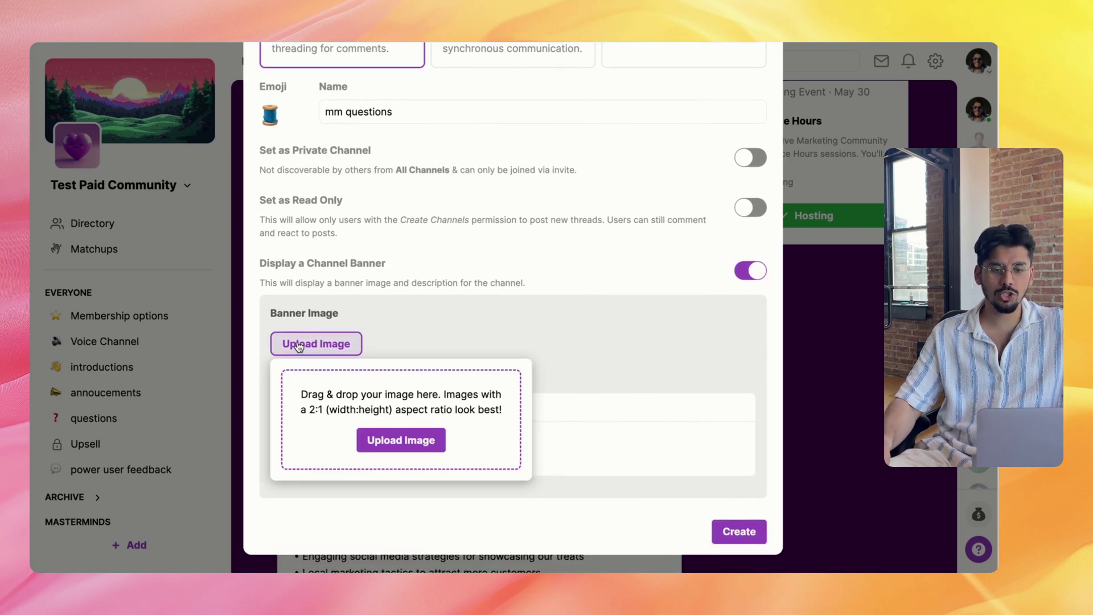
click(401, 436)
click(230, 126)
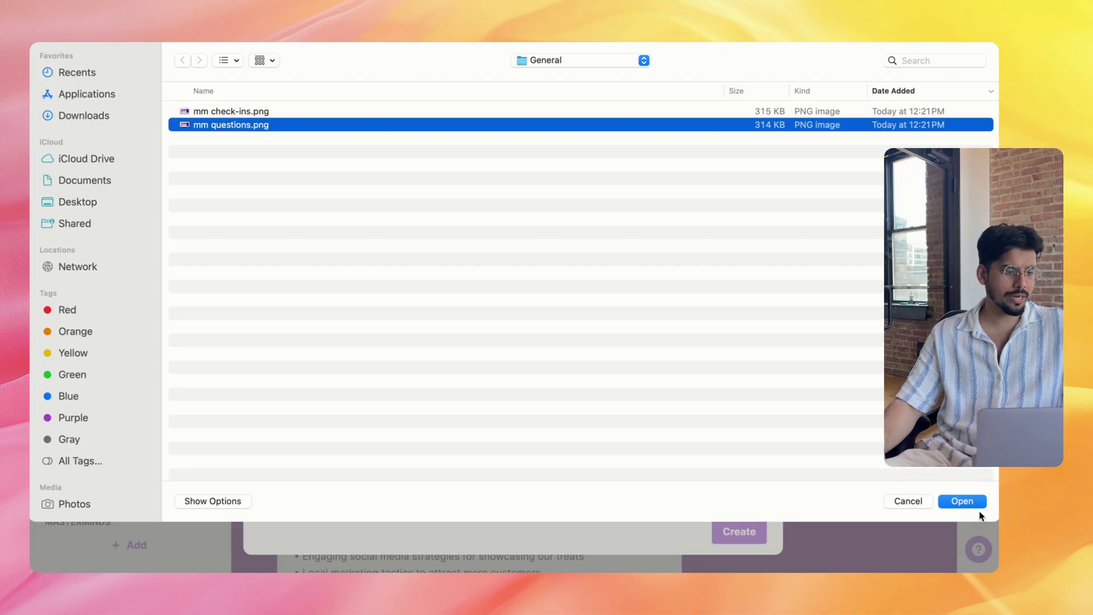
click(964, 505)
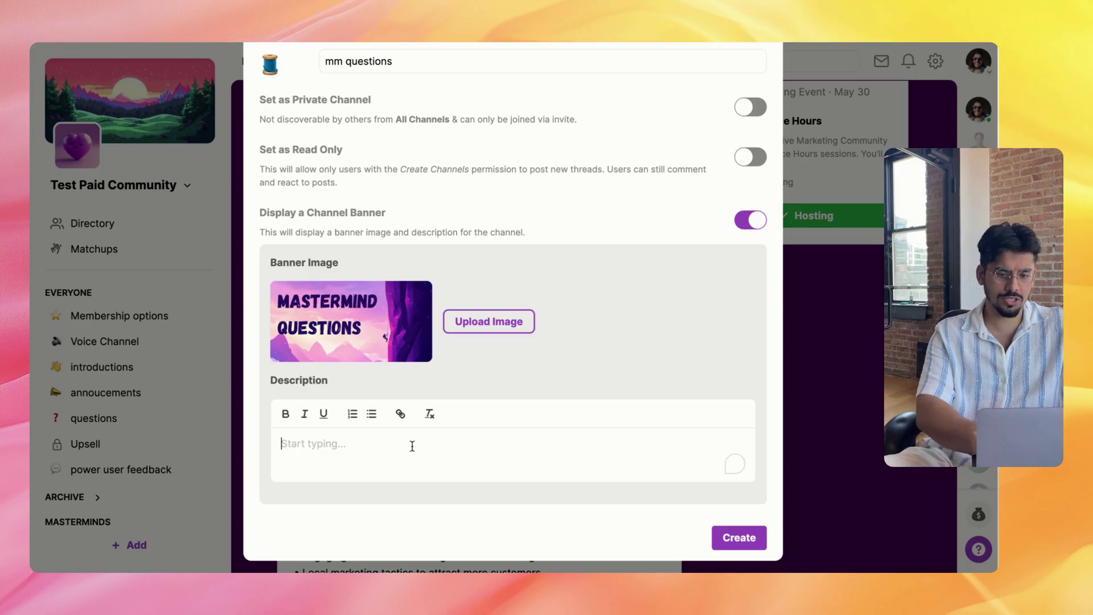
Enter the banner description "Drop all your questions here!" and create the mm questions channel
text(drop)
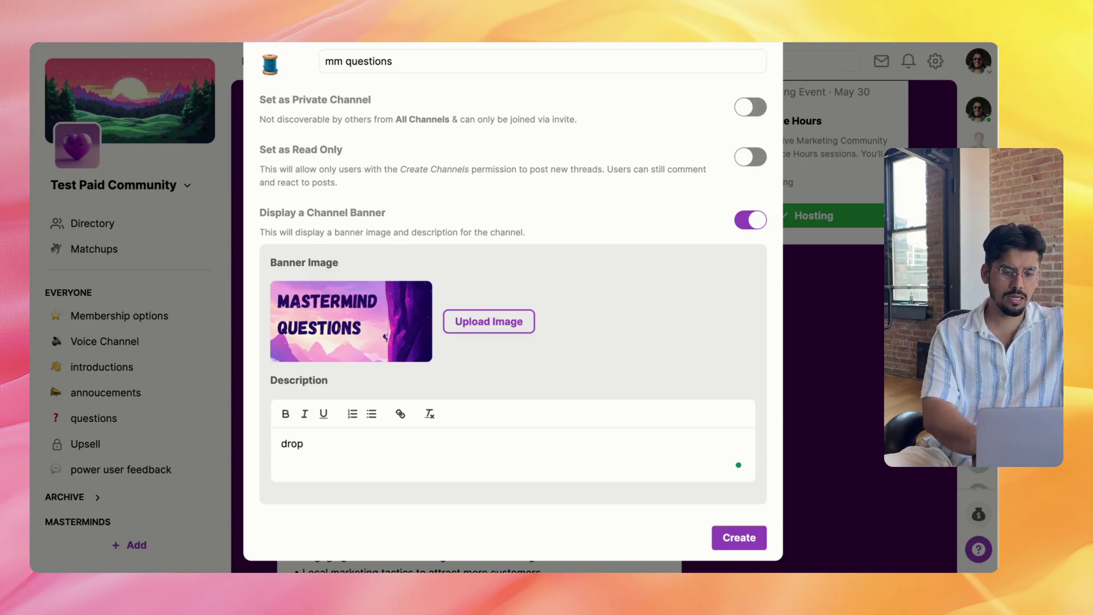
key(BackSpace)
key(BackSpace)
key(BackSpace)
key(BackSpace)
text(Drop all your questions here!)
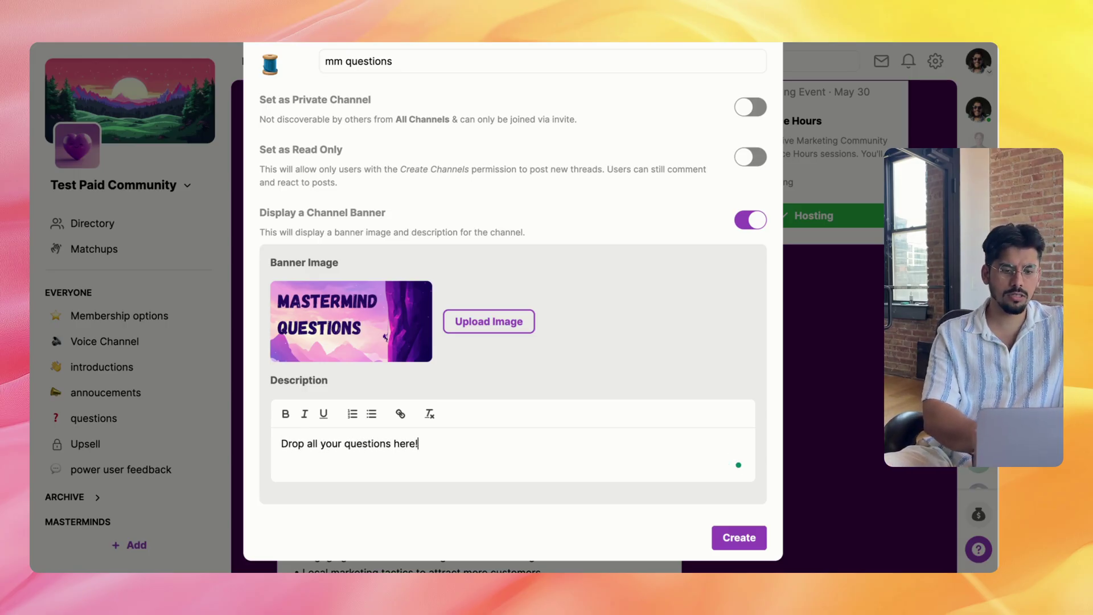
click(749, 532)
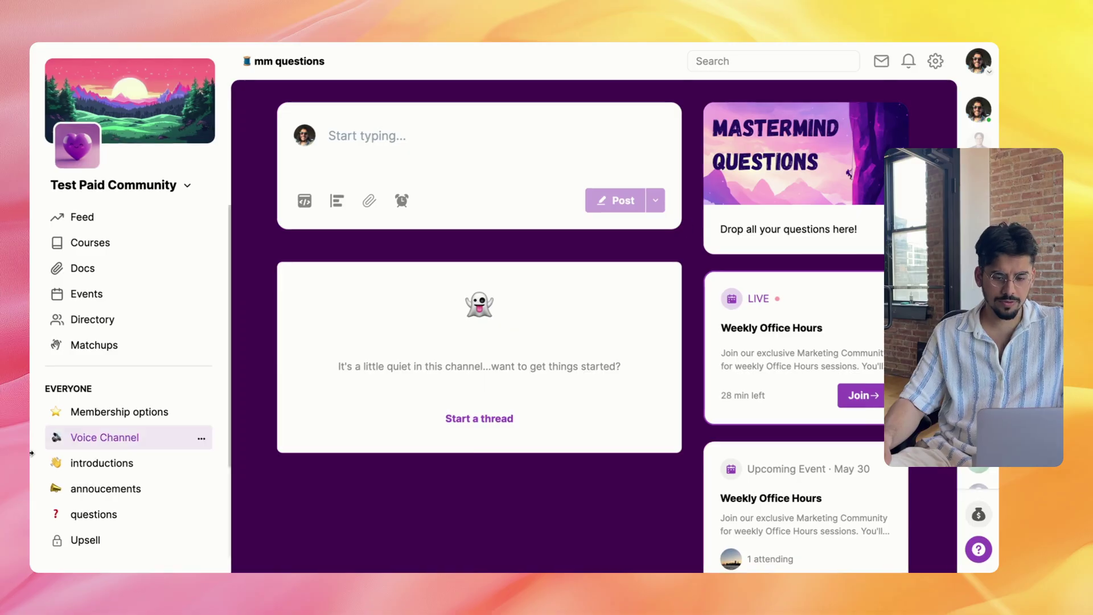
Start another Threads channel in the Masterminds section and name it "mm check-ins"
scroll(108, 424, down, 3)
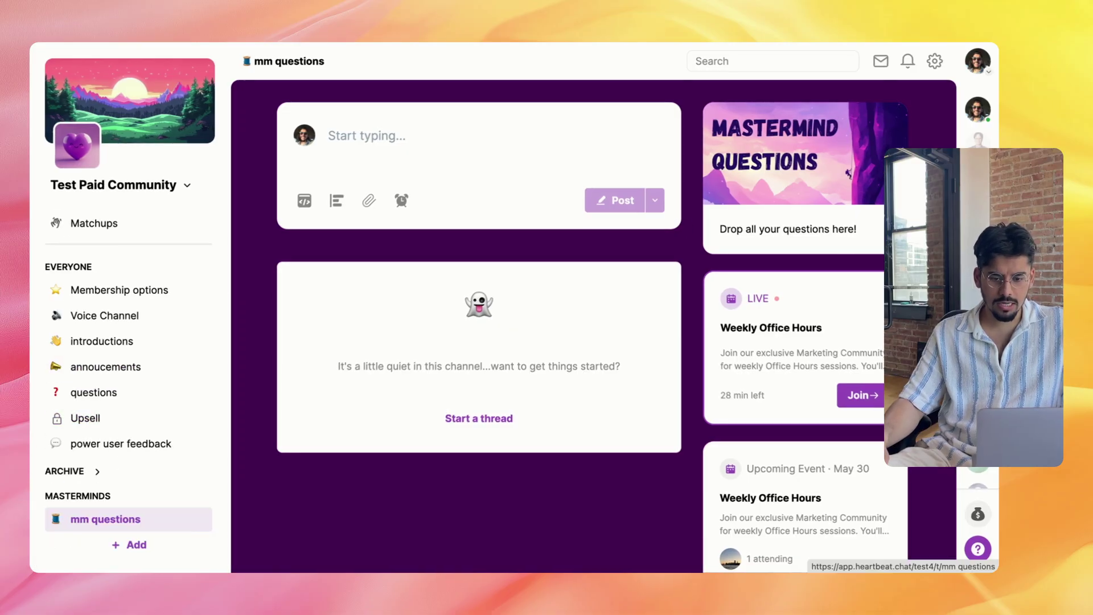
click(117, 544)
click(86, 516)
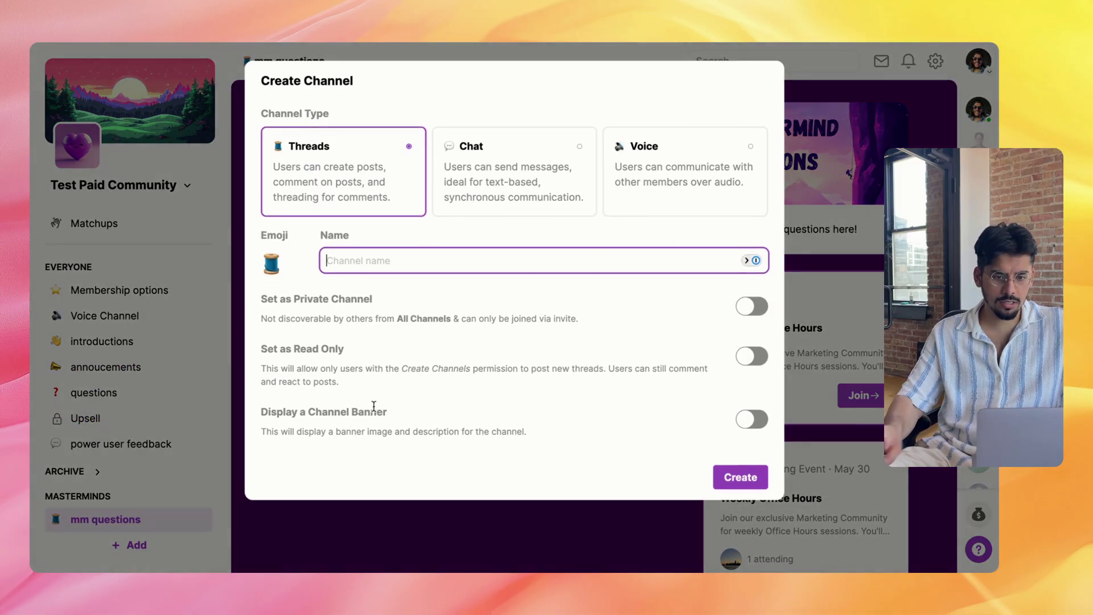
text(mm )
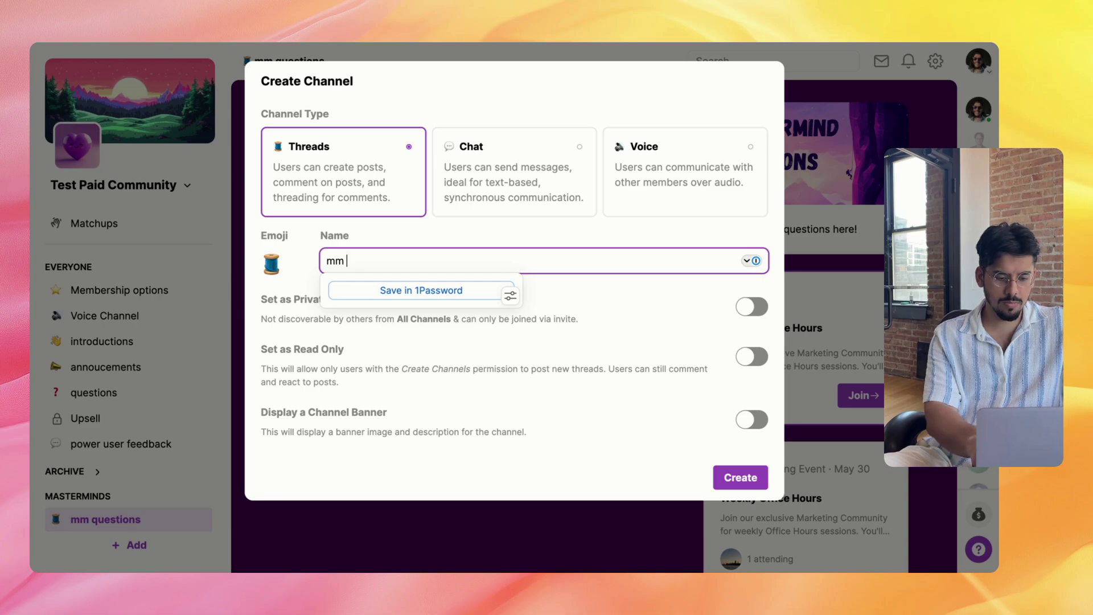
text(check-ins)
click(631, 404)
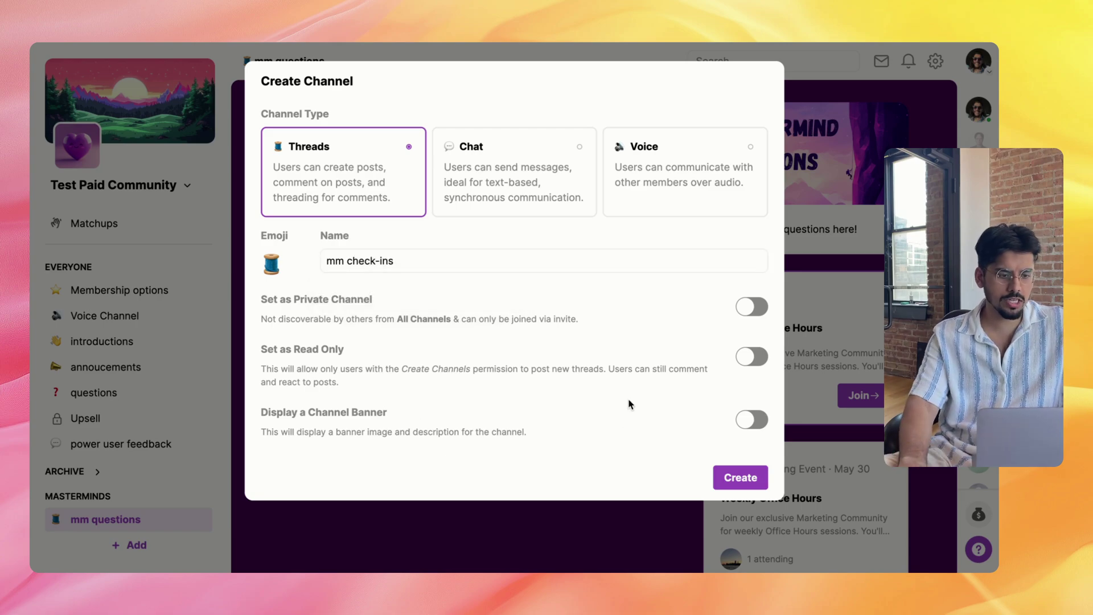
Enable the channel banner for mm check-ins and upload "mm check-ins.png" as its image
click(756, 422)
scroll(527, 402, down, 3)
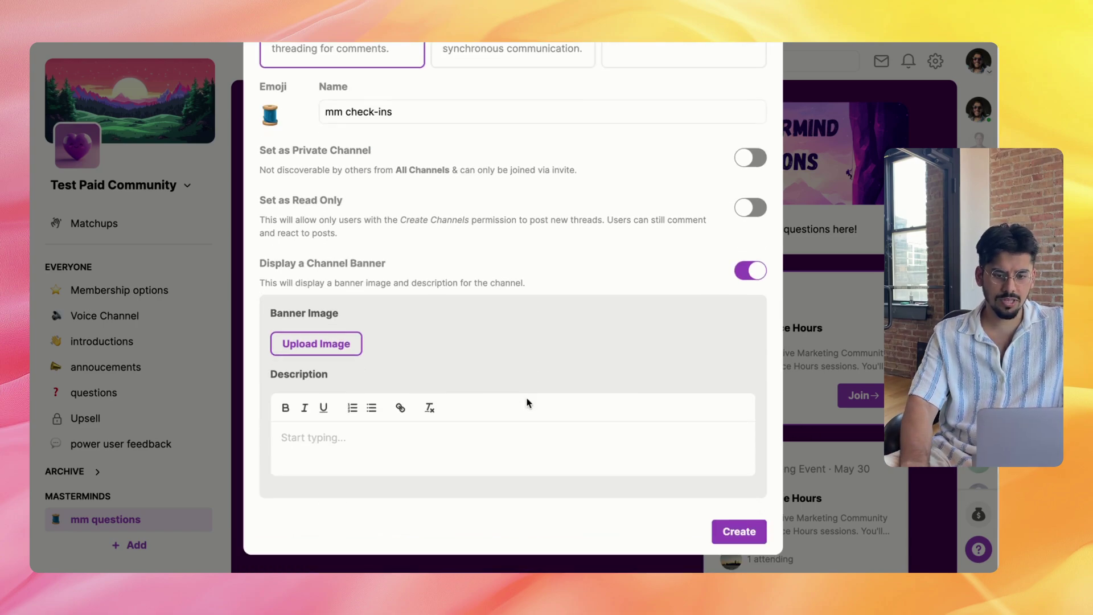
click(313, 344)
click(395, 442)
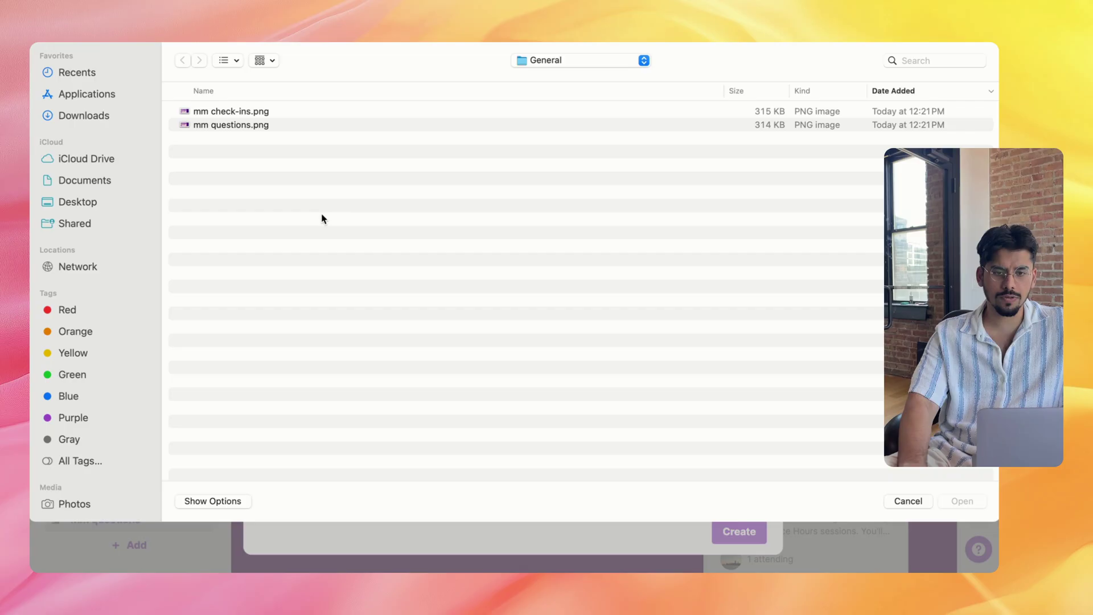
click(220, 114)
click(962, 501)
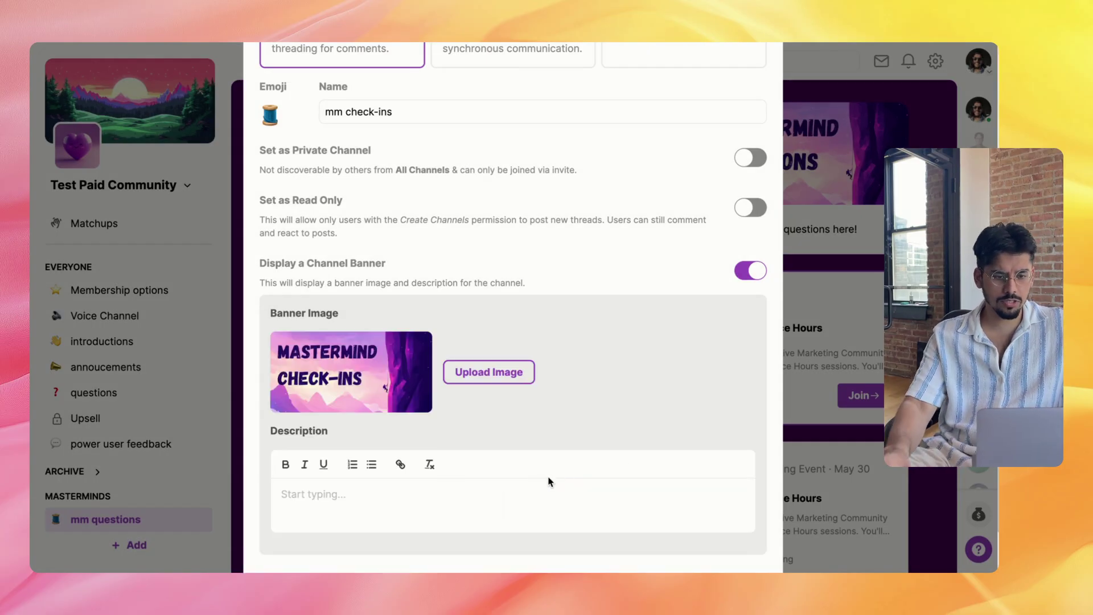
Enter the banner description "Drop everything from your weekly check-ins here!" and create the mm check-ins channel
click(549, 483)
text(Drop)
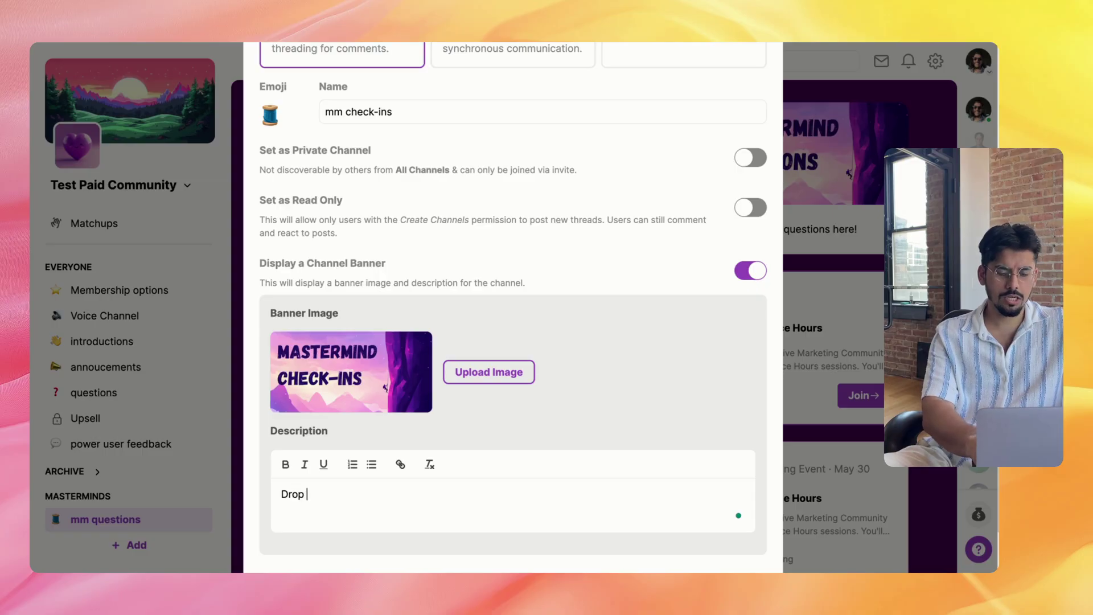
text( everything from your e)
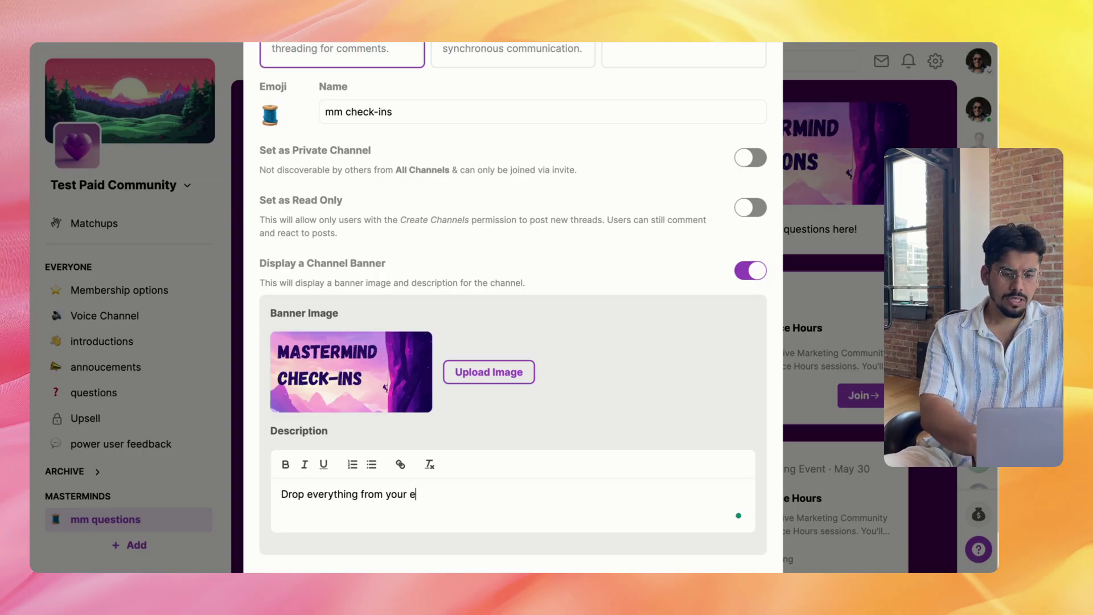
key(BackSpace)
text(weekly check-ins here)
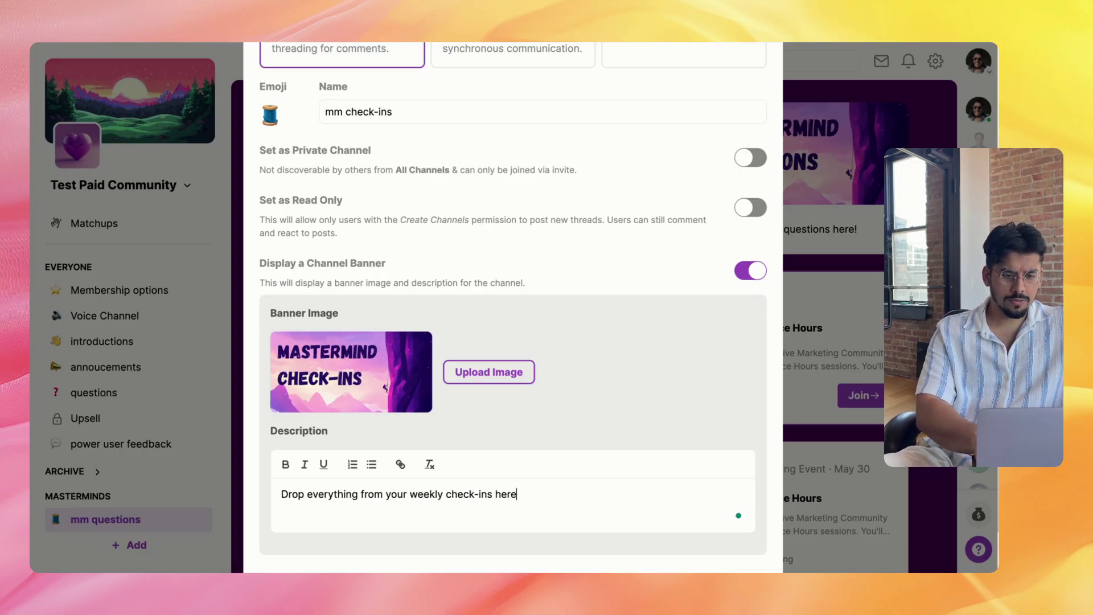
text(!)
scroll(730, 512, down, 2)
click(730, 533)
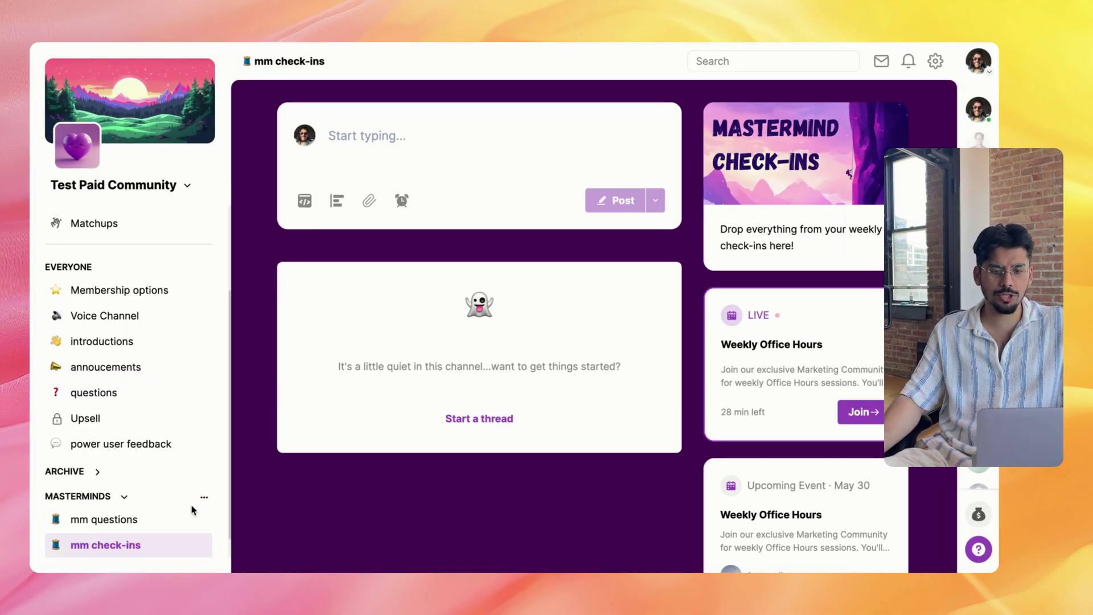
Edit the mm questions channel to make it private, give the Administrator group access, and save it
scroll(192, 510, down, 1)
click(204, 494)
click(175, 524)
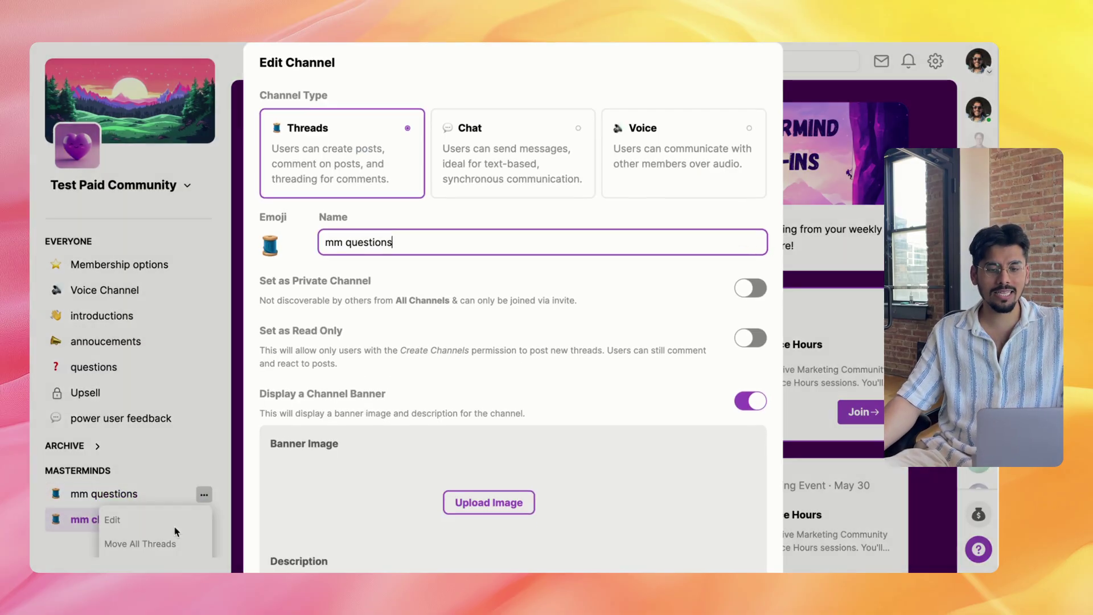
click(751, 287)
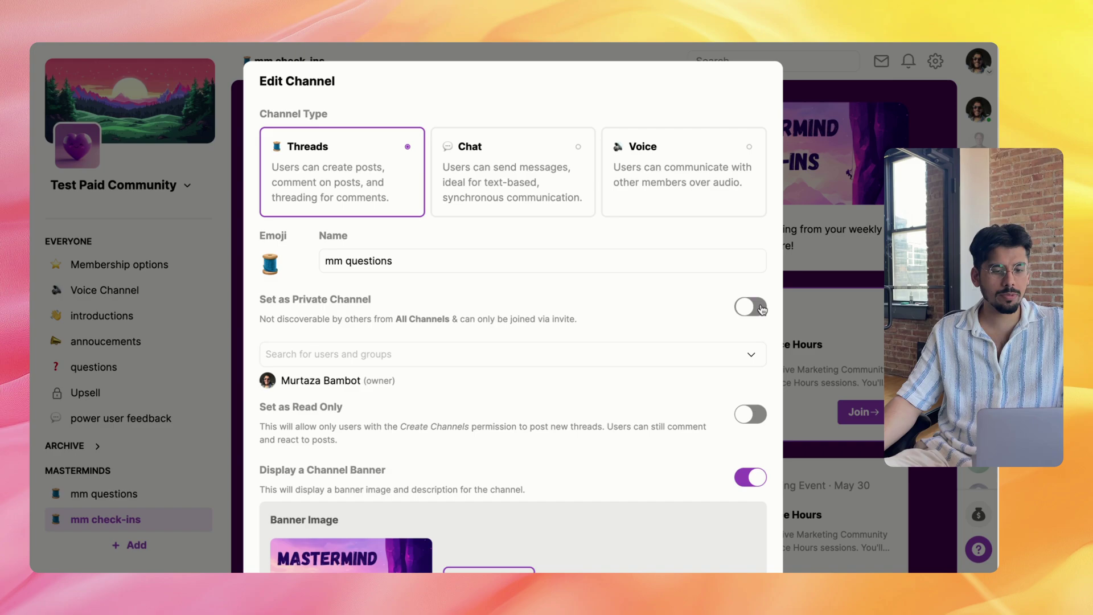
click(334, 365)
click(316, 381)
scroll(332, 245, down, 3)
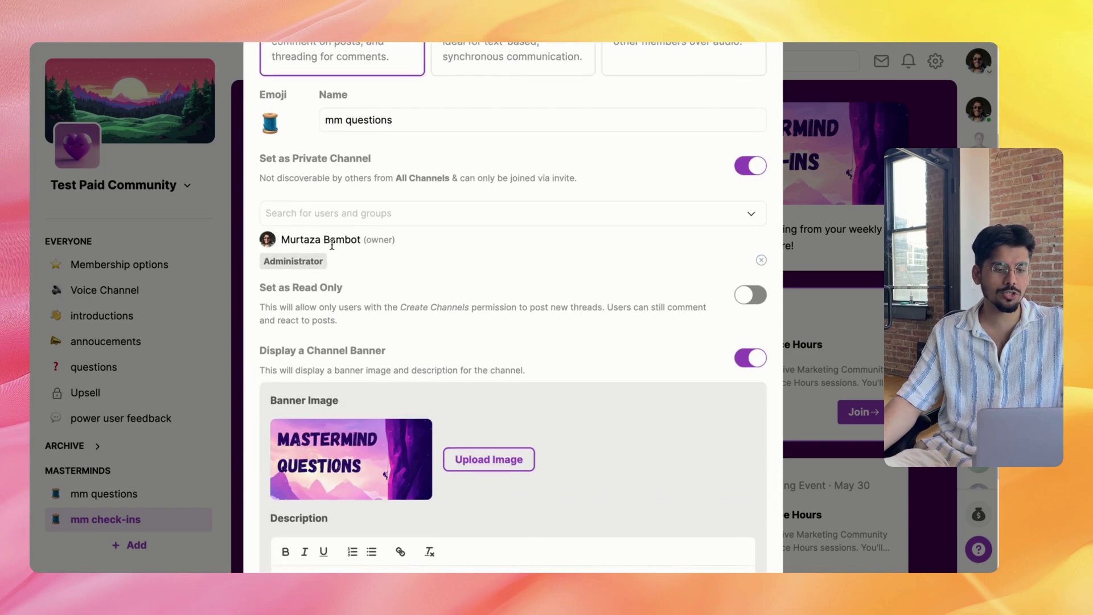
scroll(332, 244, down, 3)
click(713, 534)
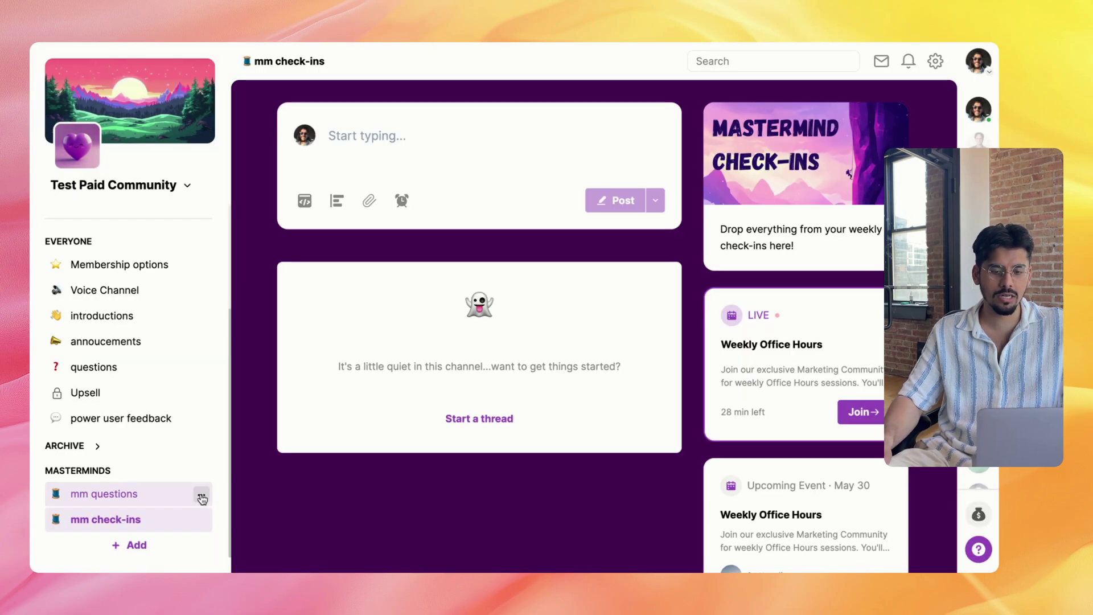
Edit the mm check-ins channel to make it private, give the Administrator group access, and save it
click(202, 519)
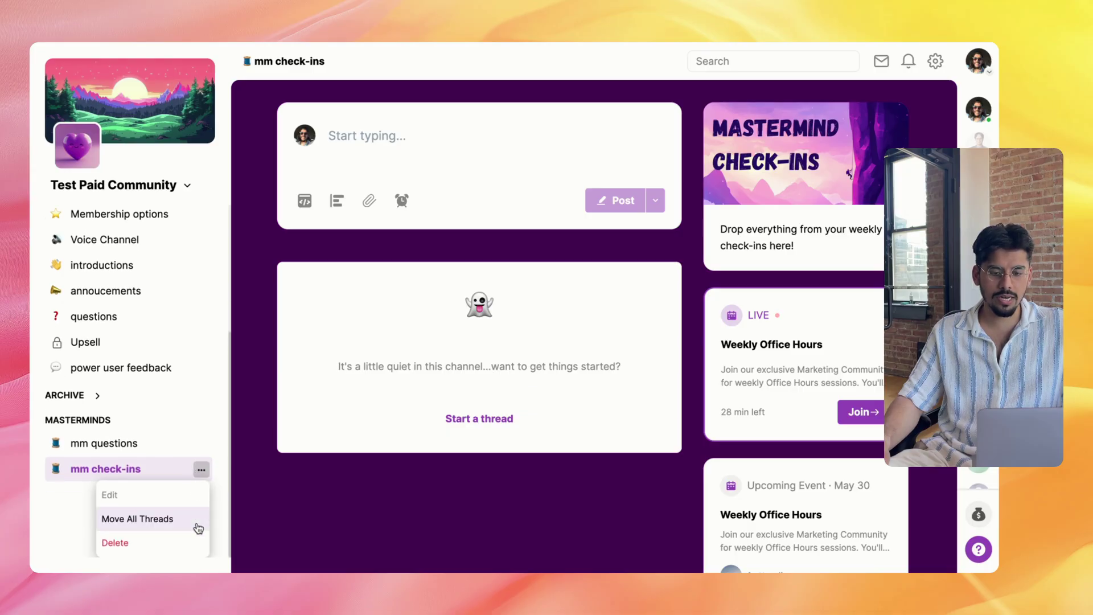
click(128, 494)
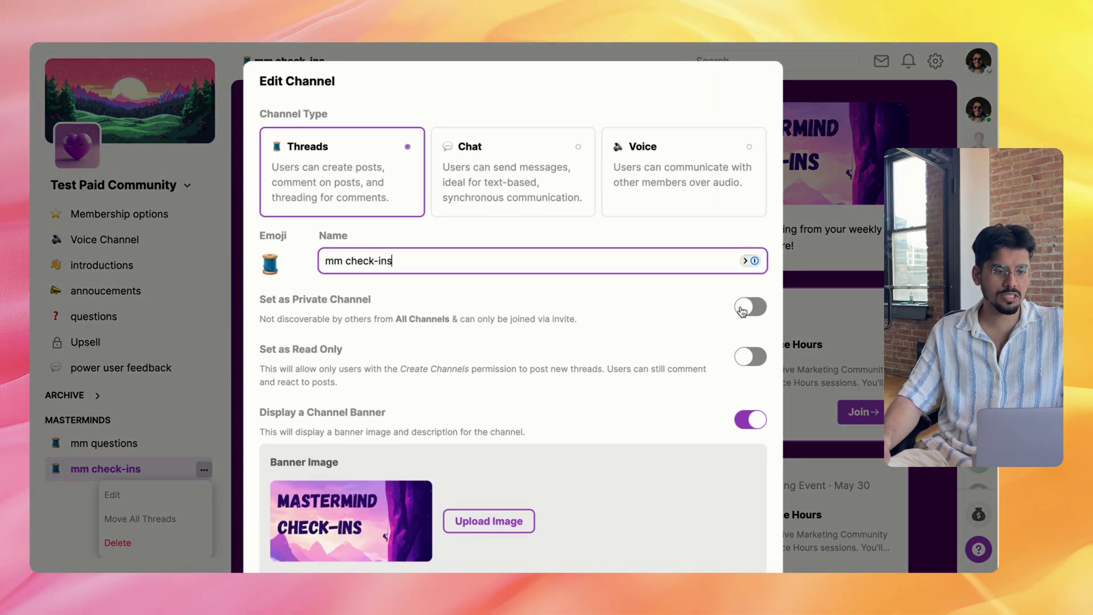
click(746, 304)
click(399, 356)
click(384, 381)
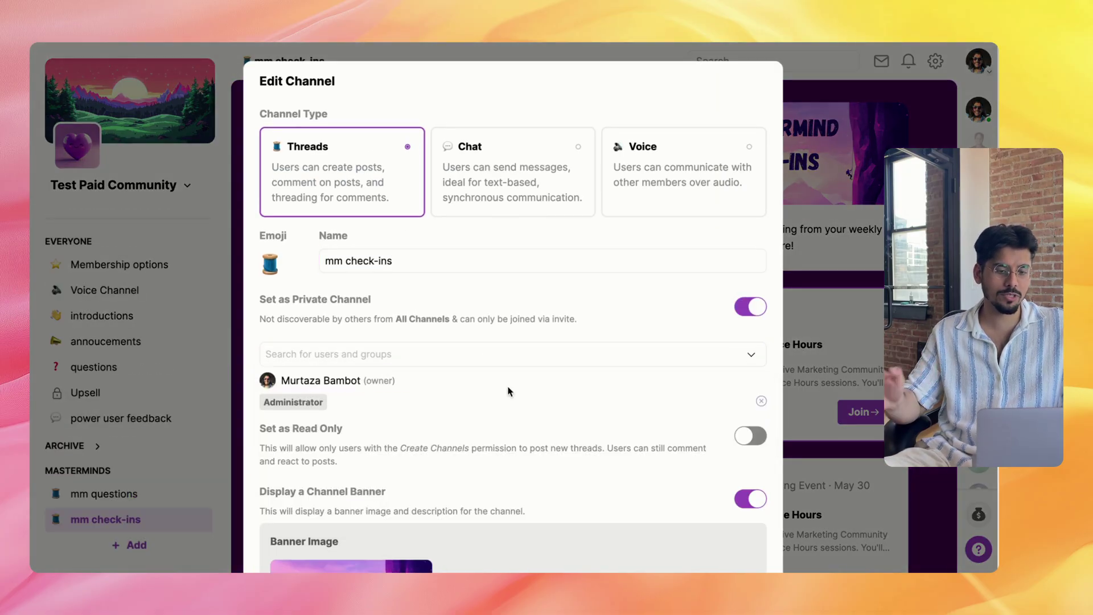
scroll(642, 433, down, 5)
click(749, 522)
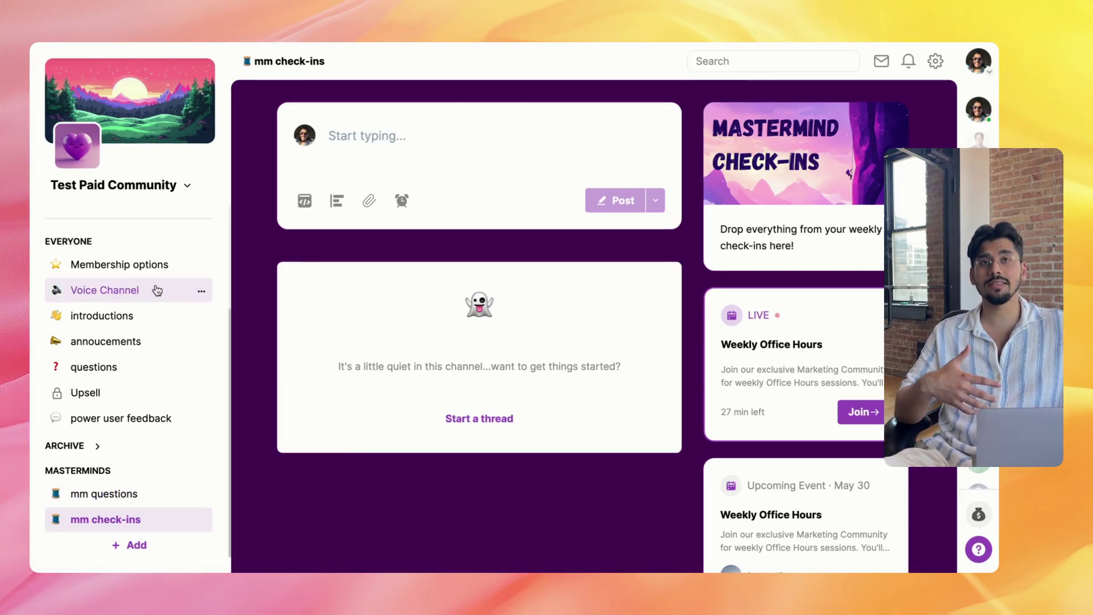
scroll(155, 376, up, 5)
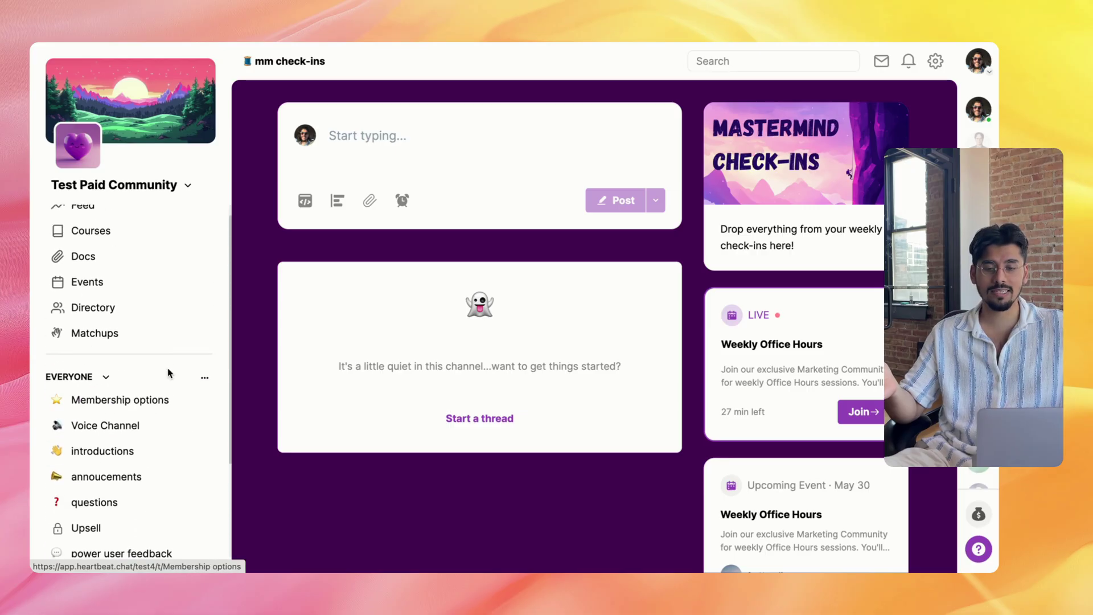
scroll(166, 370, up, 1)
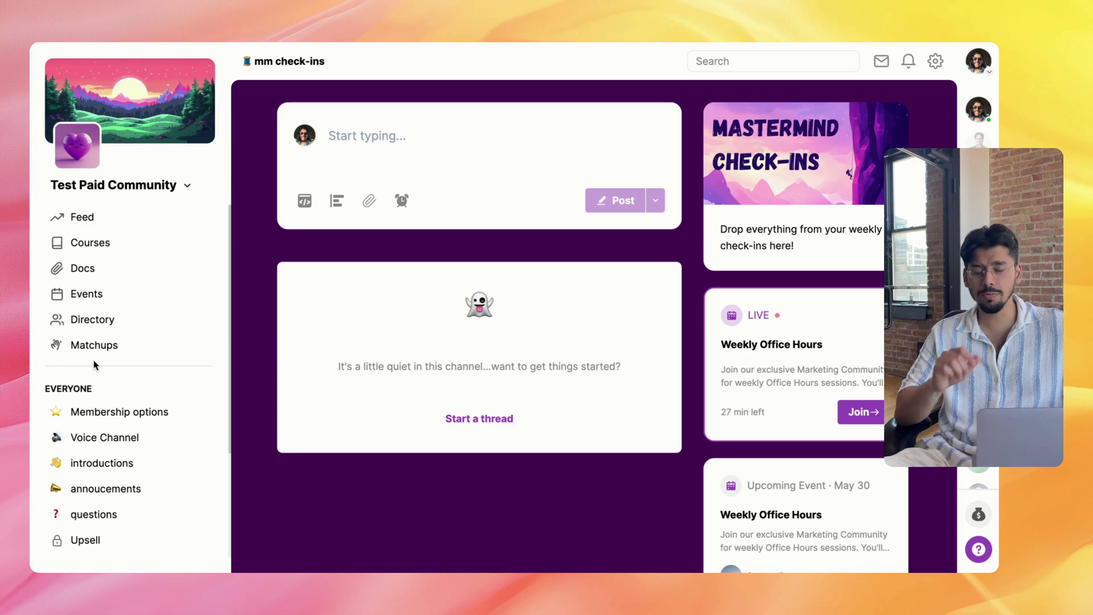
mouse_move(845, 202)
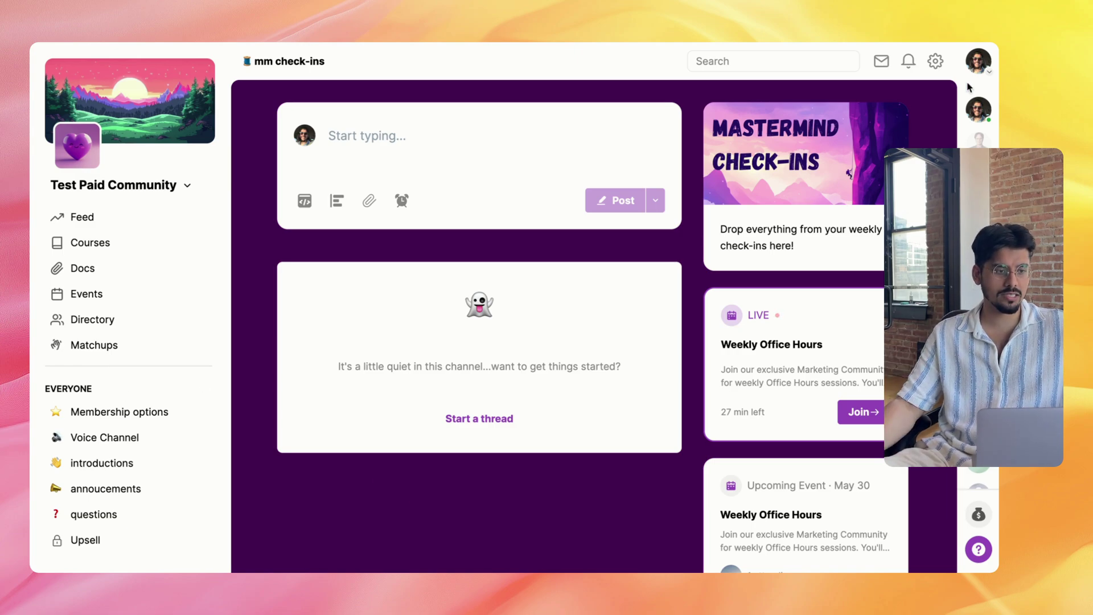
click(936, 62)
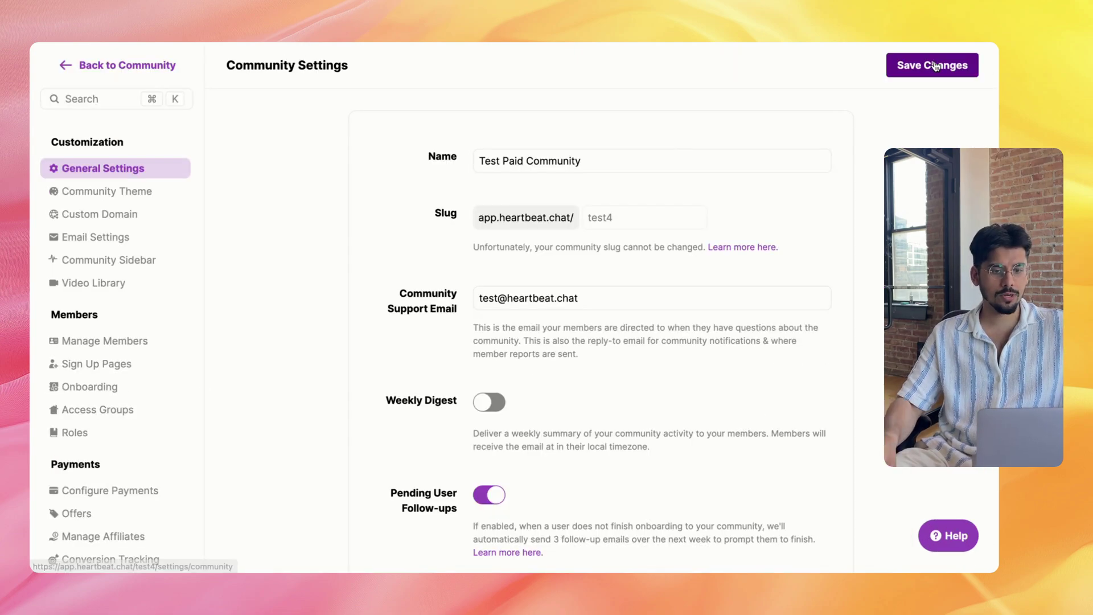
click(110, 259)
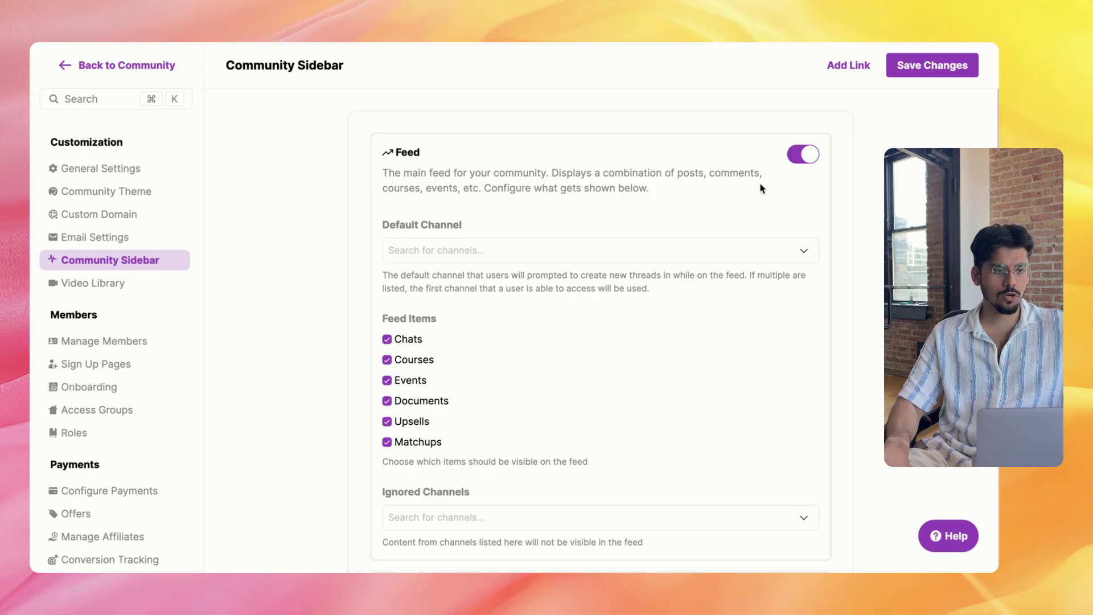
scroll(762, 188, down, 15)
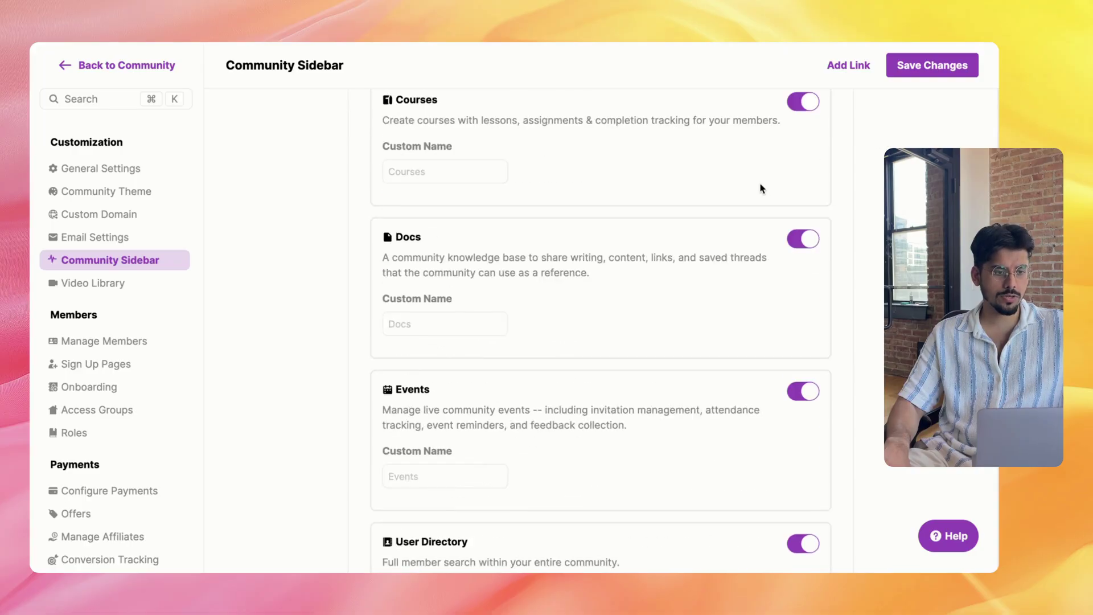
click(849, 66)
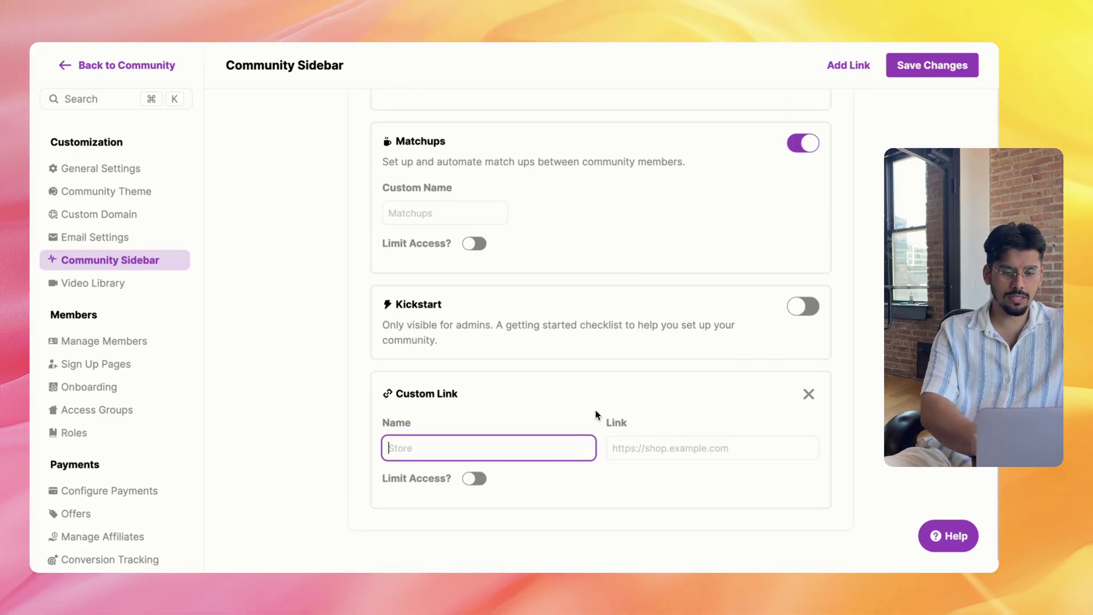
text(Booking L)
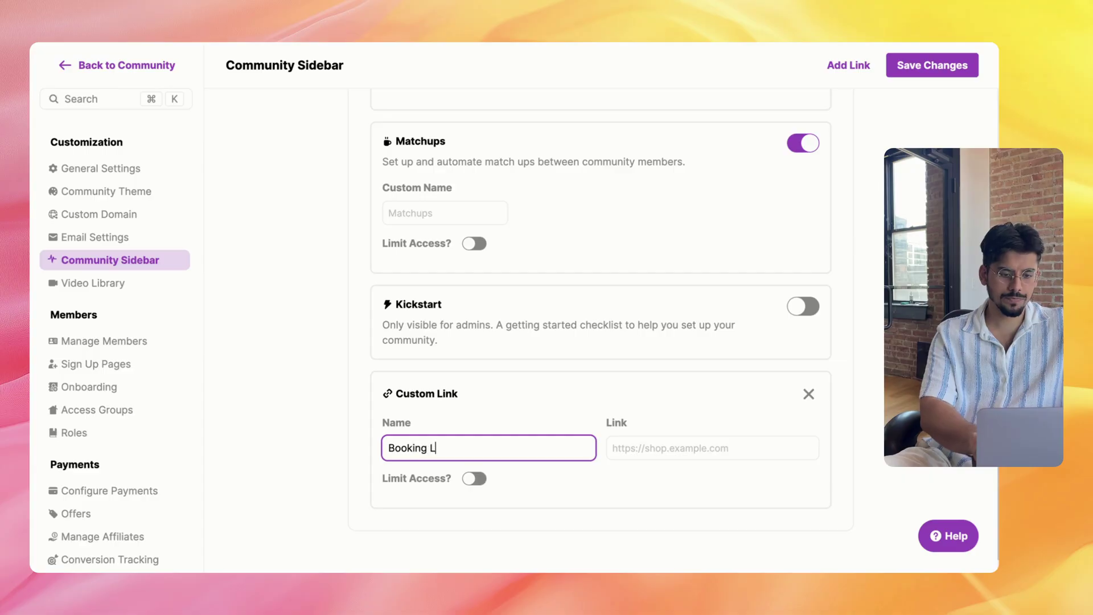
text(ink)
key(Tab)
text(https://calendly.com/)
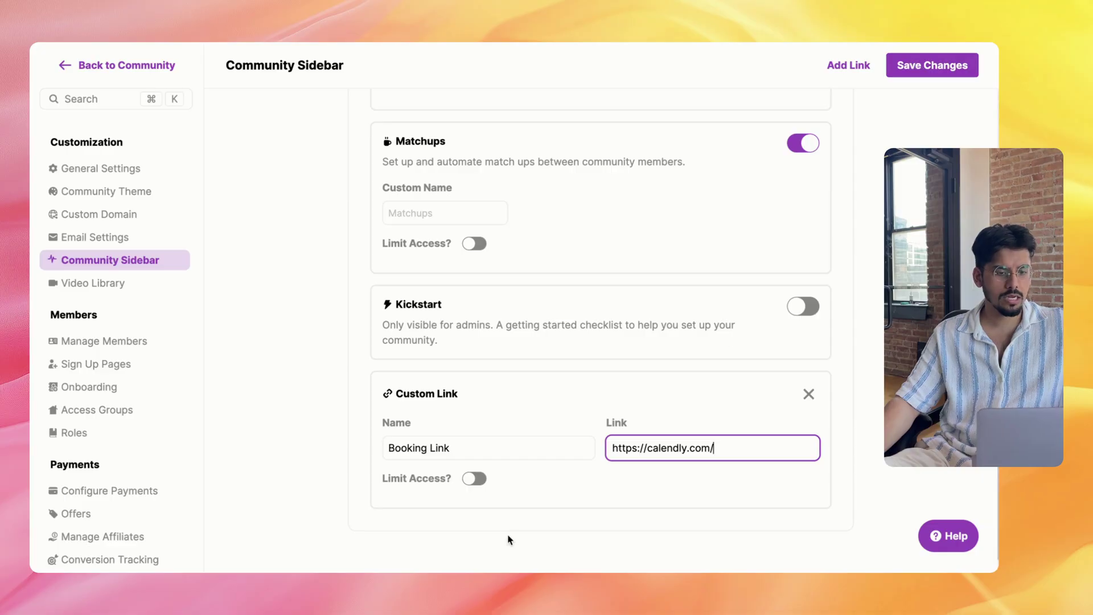
Limit the Booking Link's access to the Administrator group, save the sidebar changes, and return to the community
click(475, 478)
scroll(471, 481, down, 2)
click(428, 427)
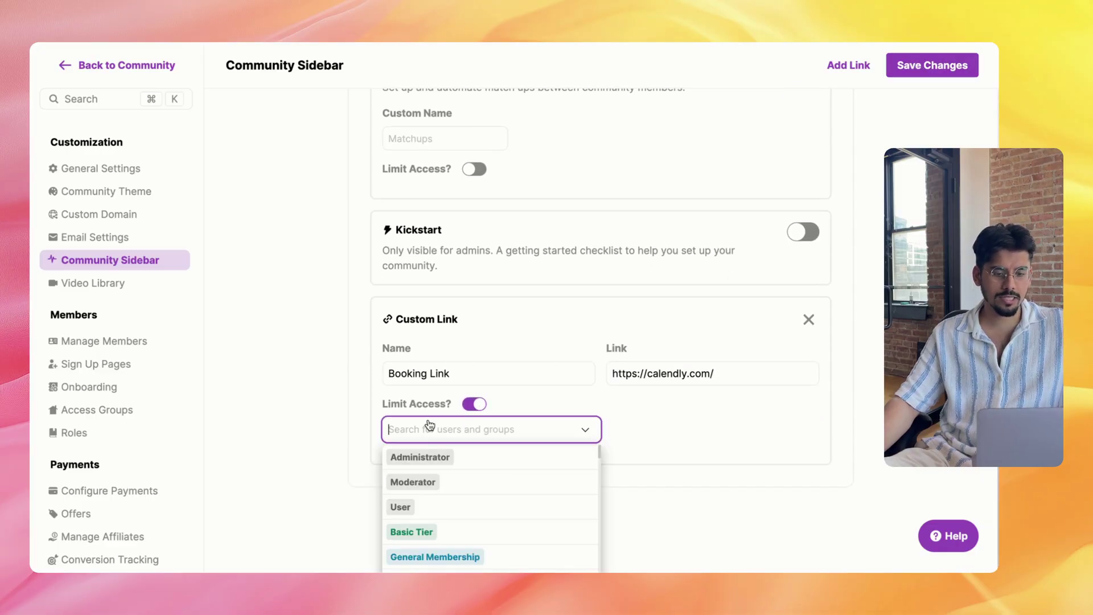
click(434, 454)
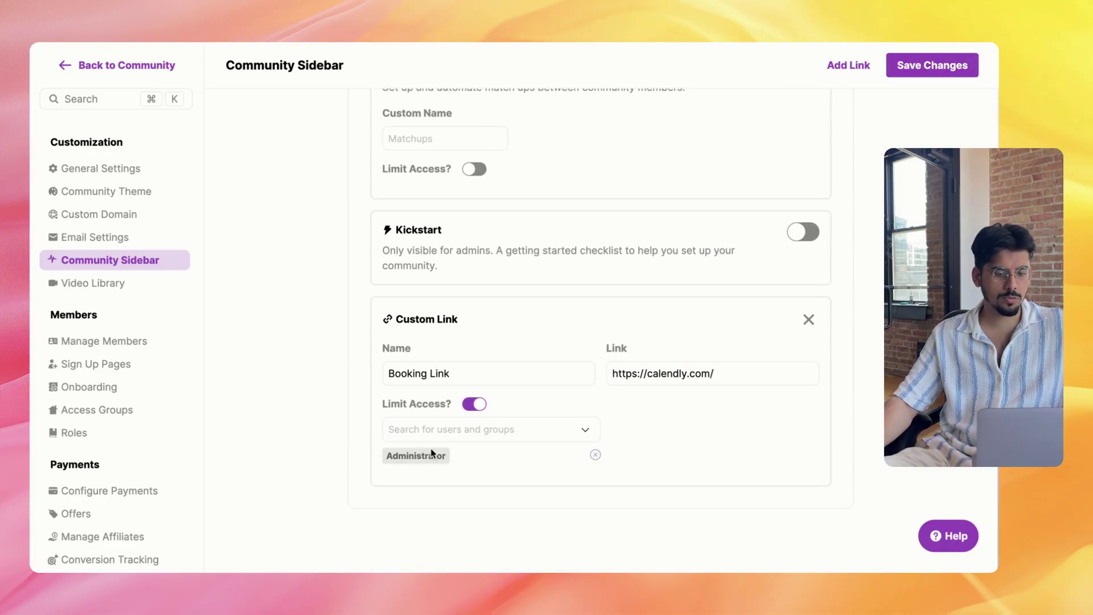
click(925, 59)
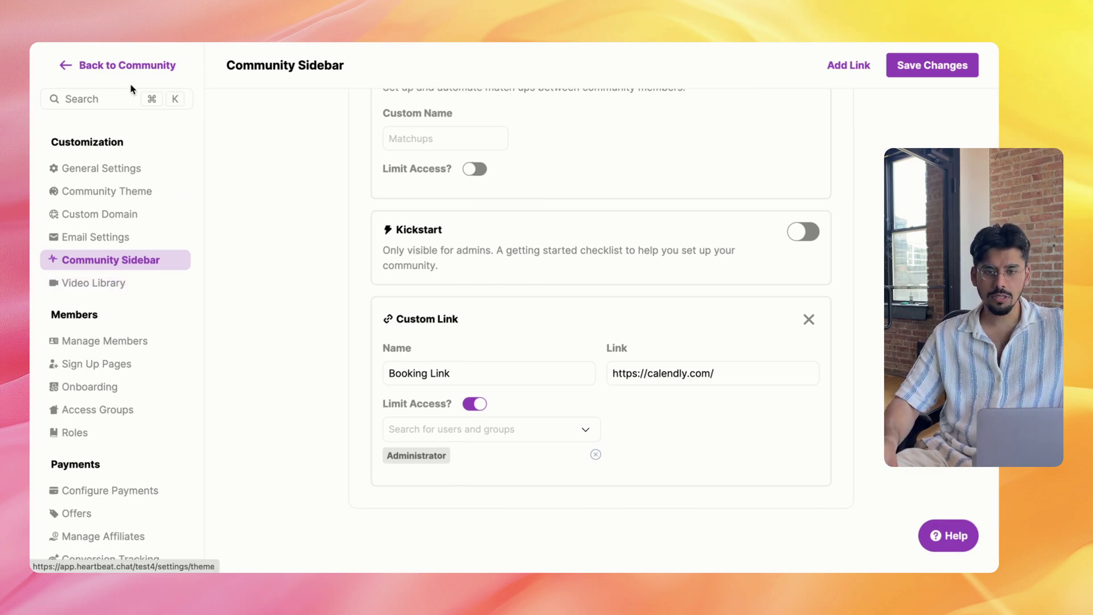
click(114, 67)
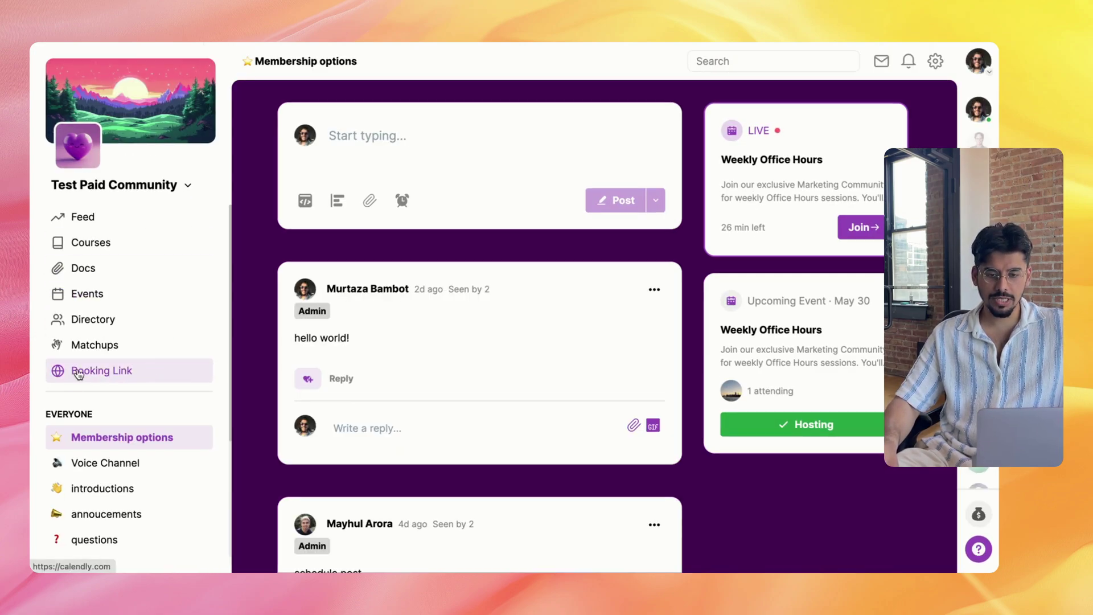
Start a new community event titled "Monthly Mastermind"
click(86, 296)
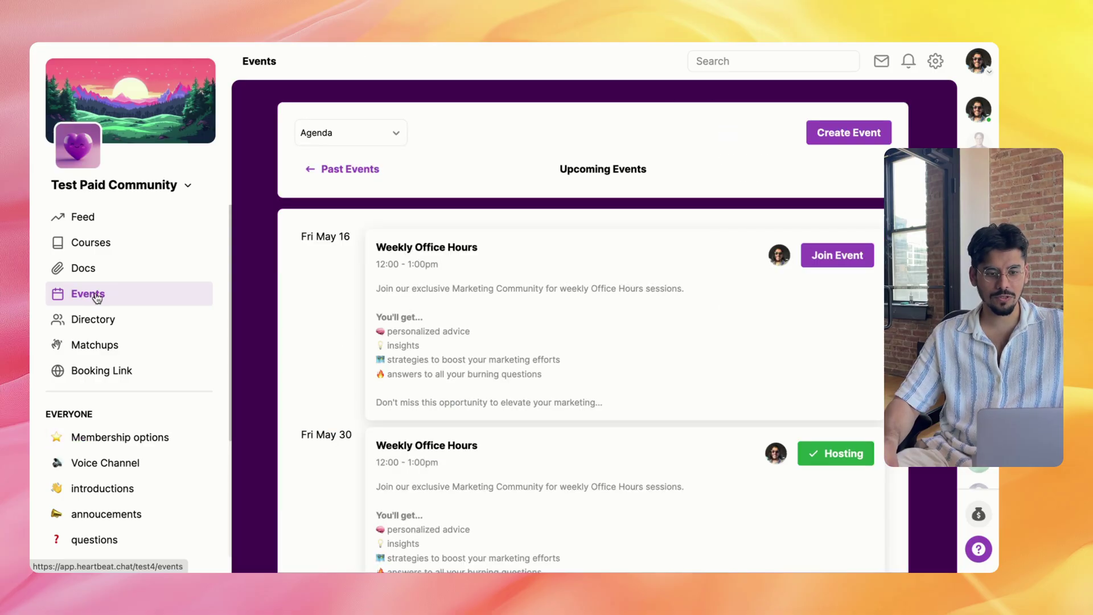
click(850, 132)
text(Mont)
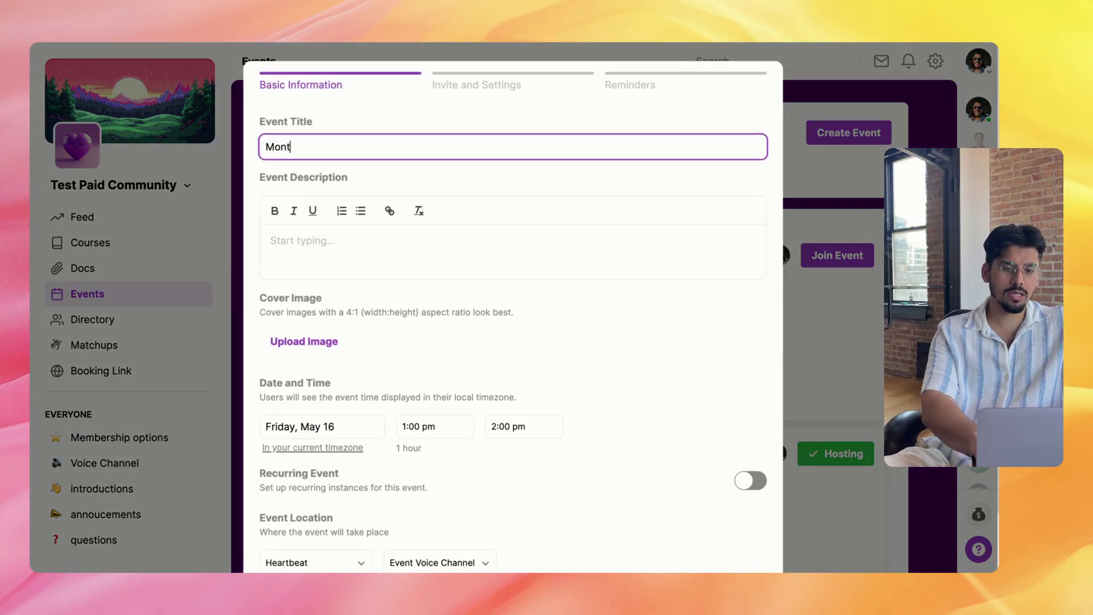
text(hyl ly Mastermind)
Set the event date to Thursday, June 5
scroll(422, 464, down, 2)
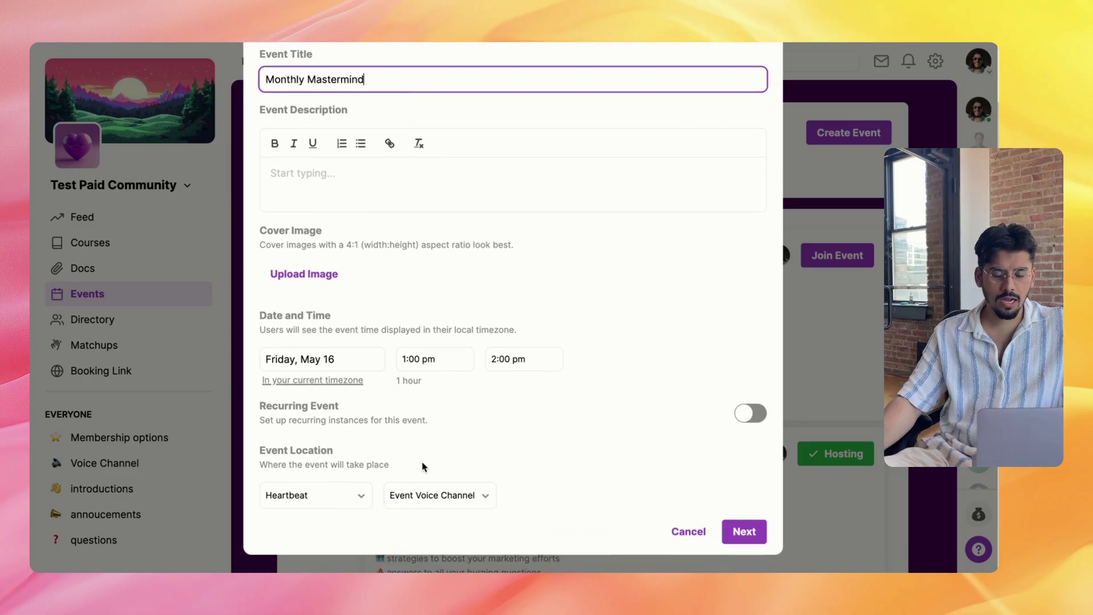
click(326, 364)
click(364, 438)
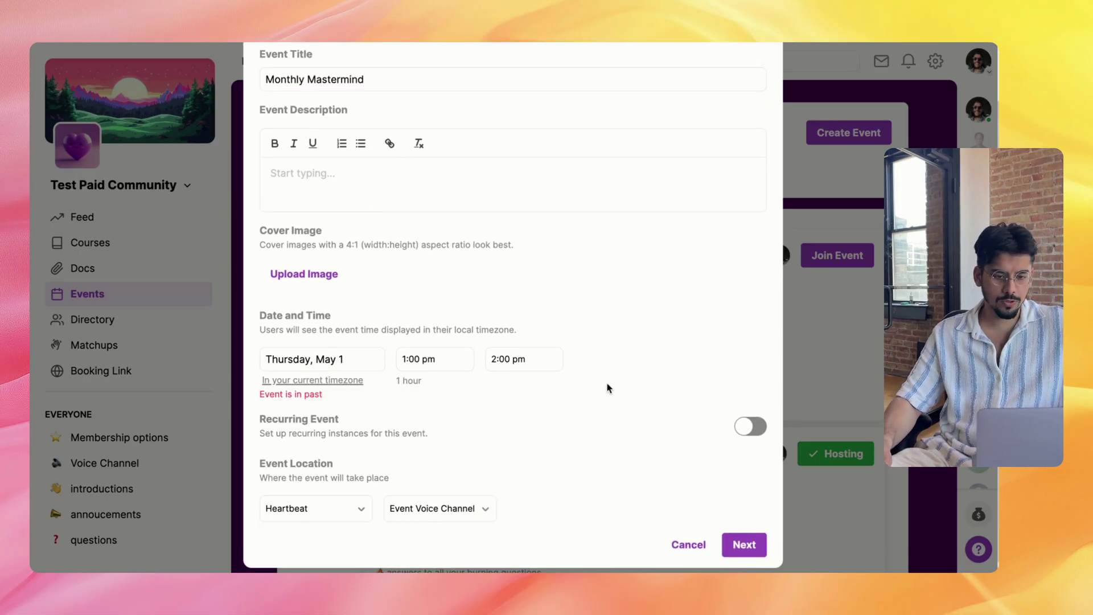
click(322, 360)
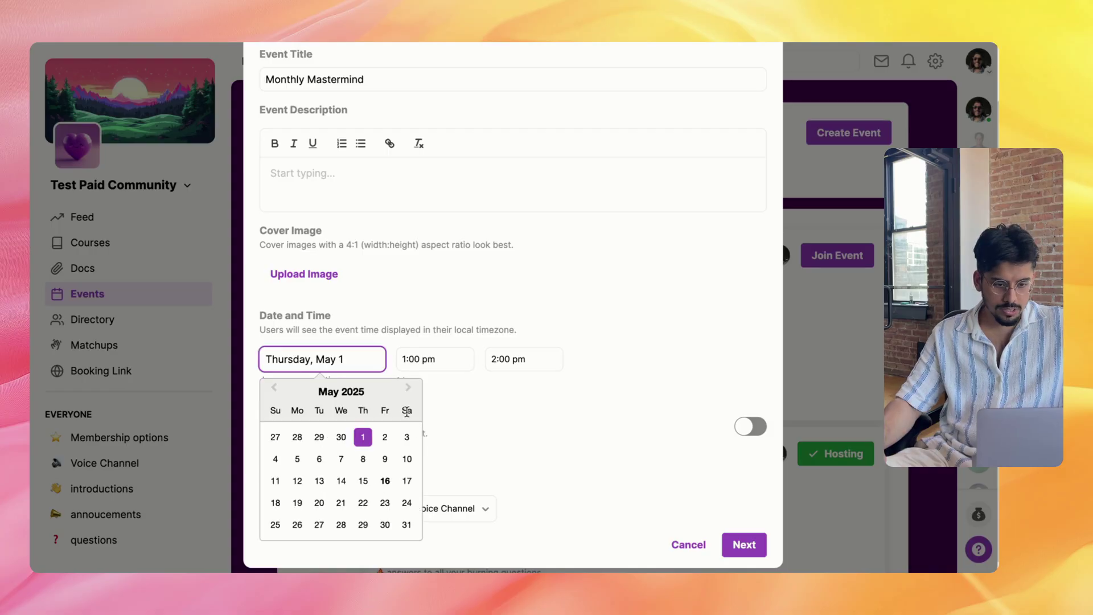
click(409, 393)
click(363, 437)
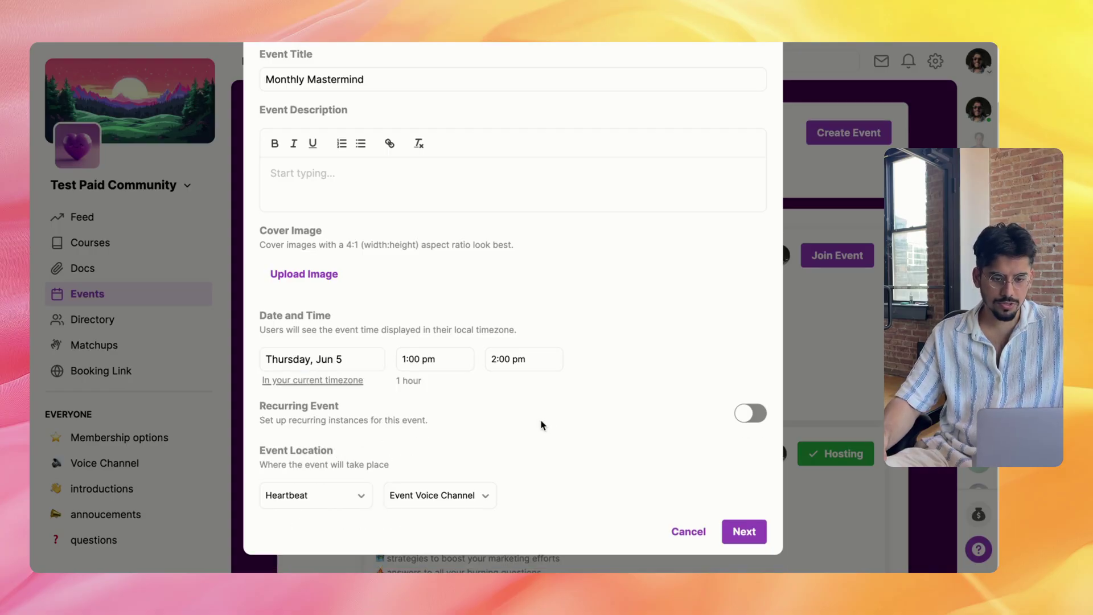
Make the Monthly Mastermind event recurring with a monthly frequency
click(751, 412)
scroll(533, 410, down, 2)
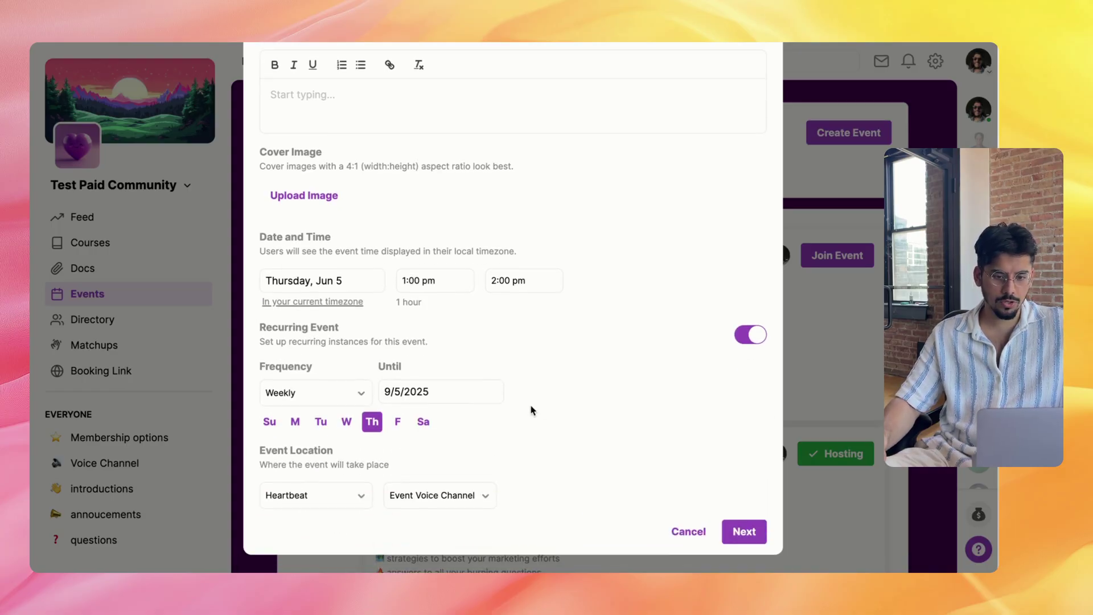
click(313, 398)
click(295, 472)
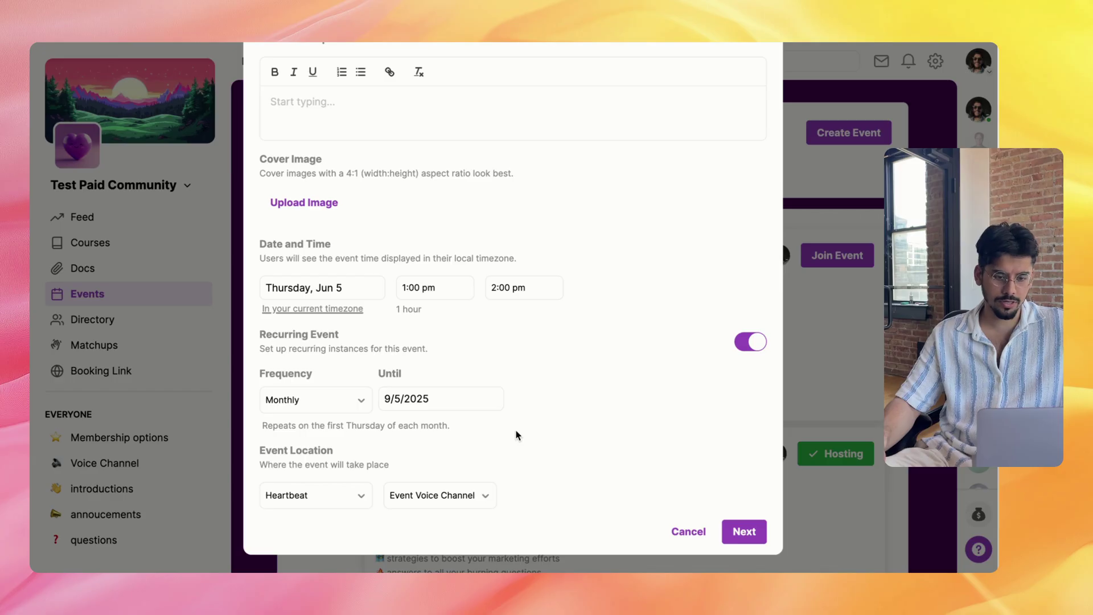
click(406, 397)
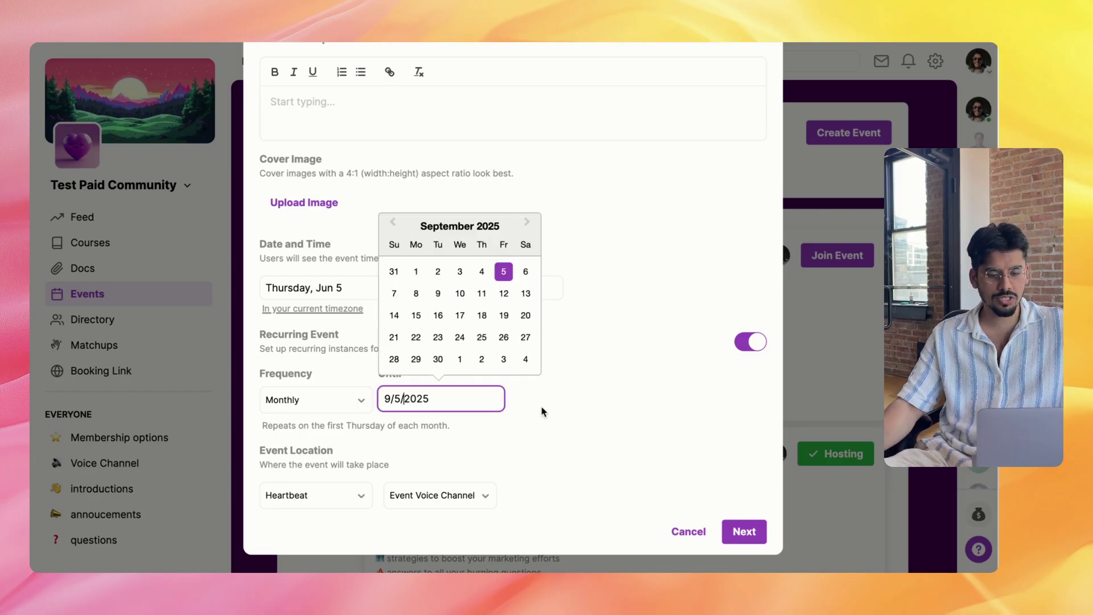
click(517, 407)
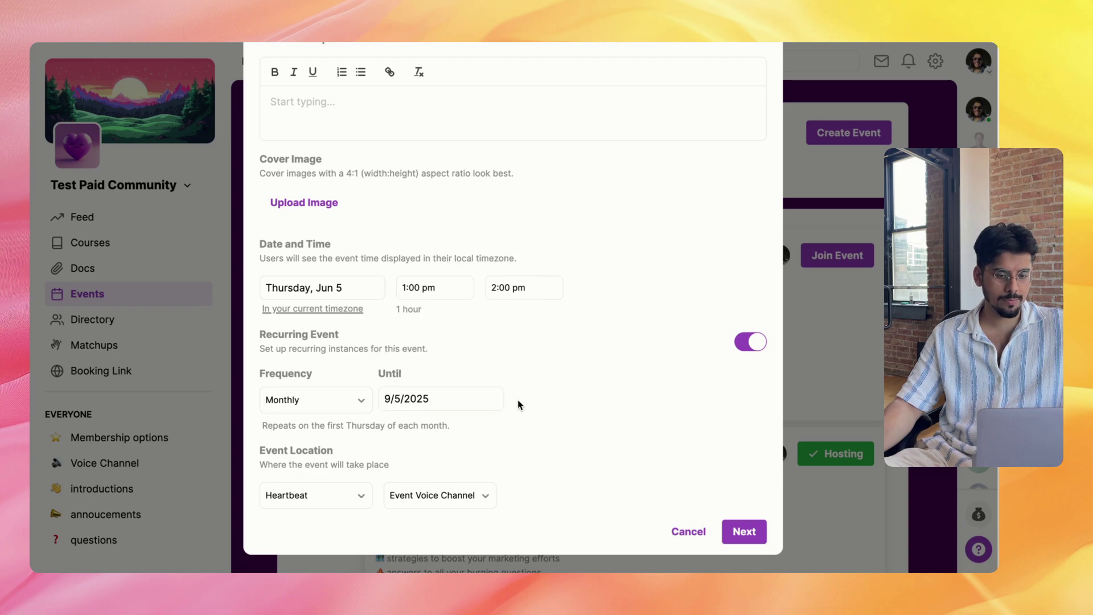
Restrict the event invitation to the Administrator group by removing the Moderator group, and create the event
click(361, 496)
click(585, 406)
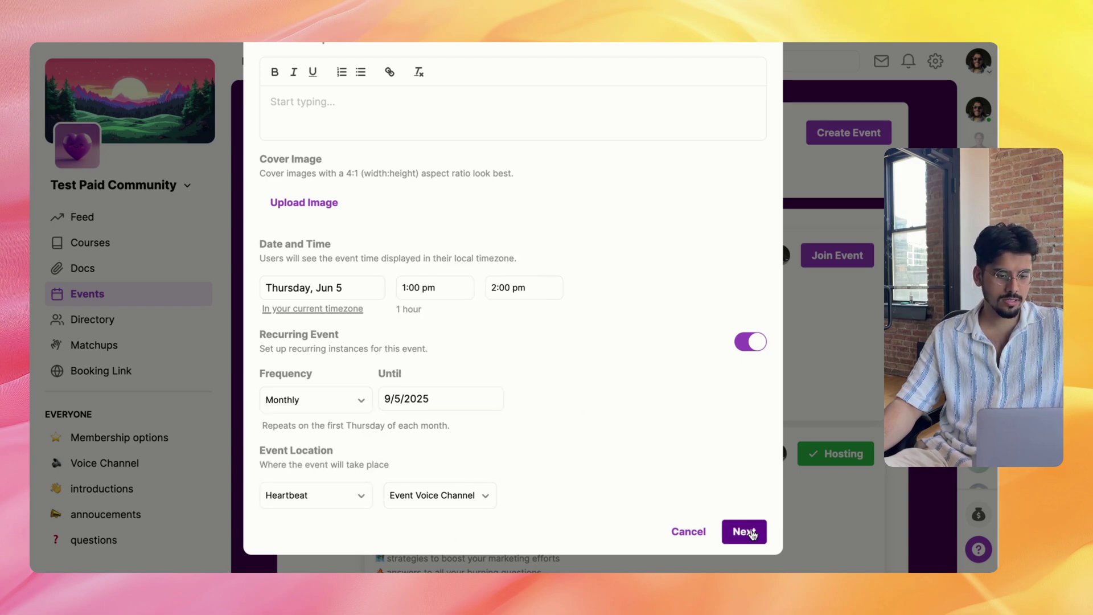
click(751, 534)
click(758, 221)
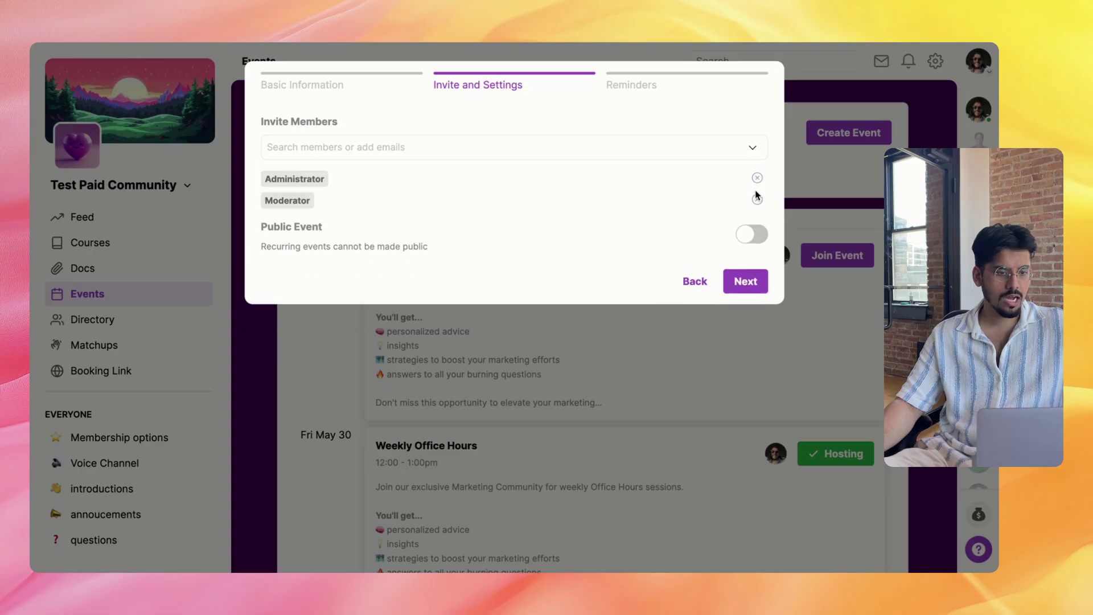
click(757, 199)
click(753, 263)
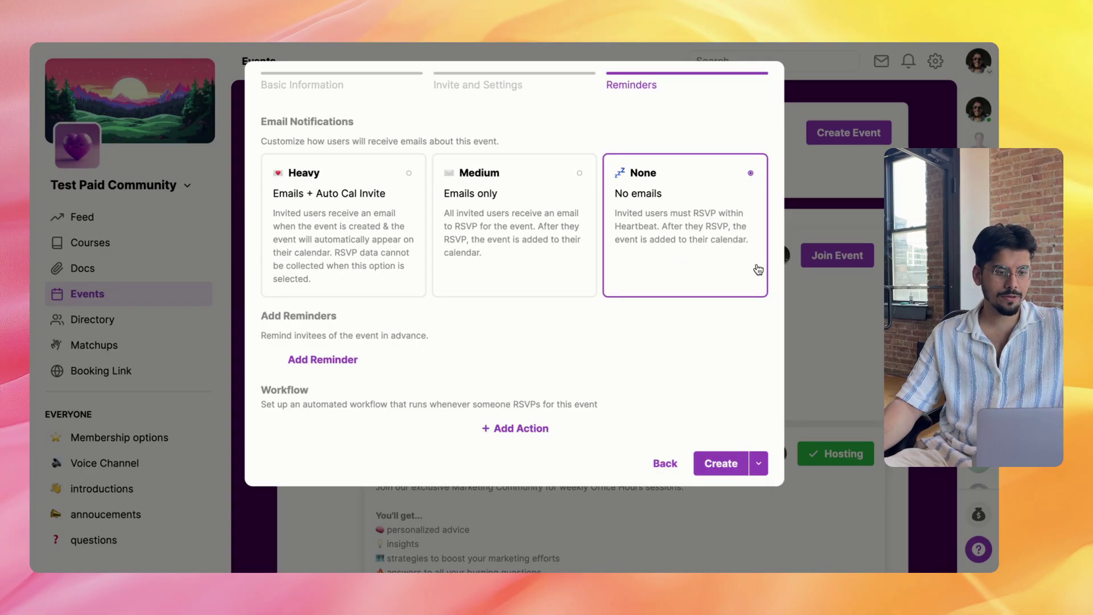
click(715, 463)
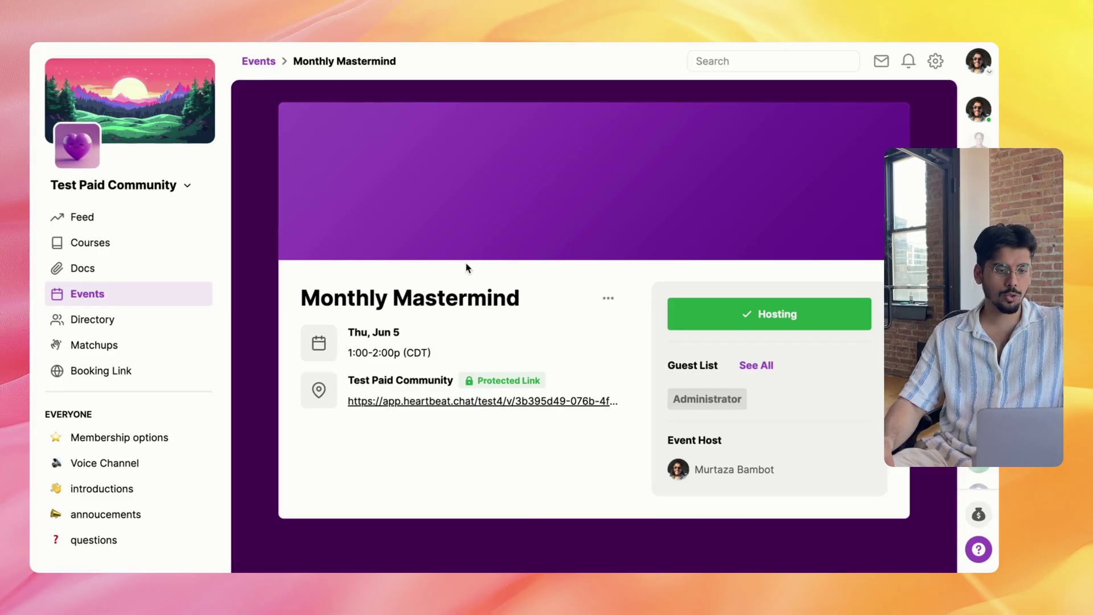
Start a new access group in the community settings and name it "Mastermind"
click(936, 62)
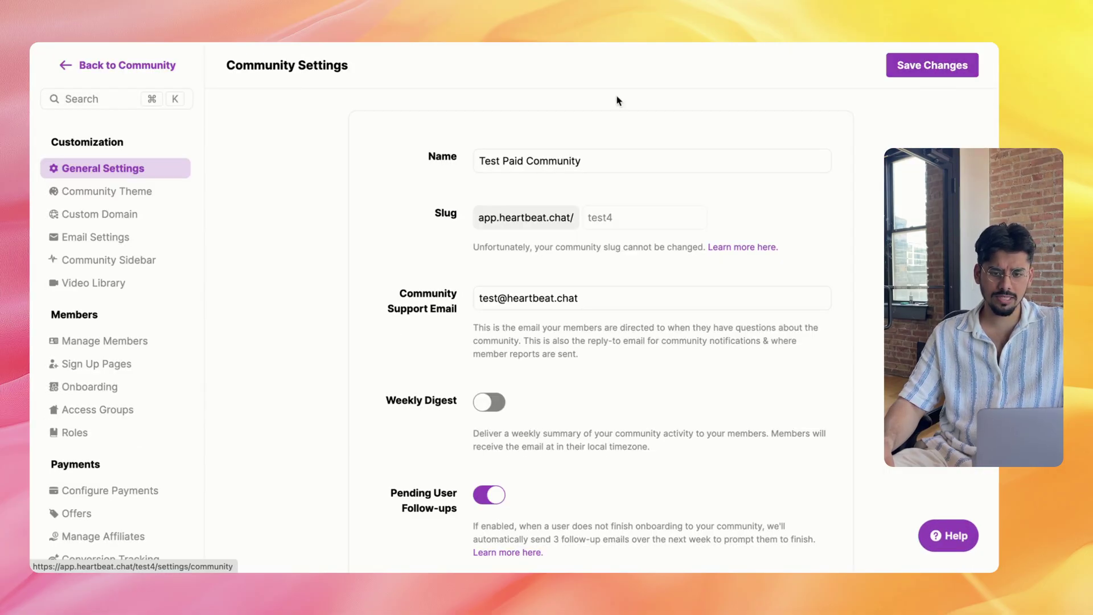
scroll(117, 295, down, 2)
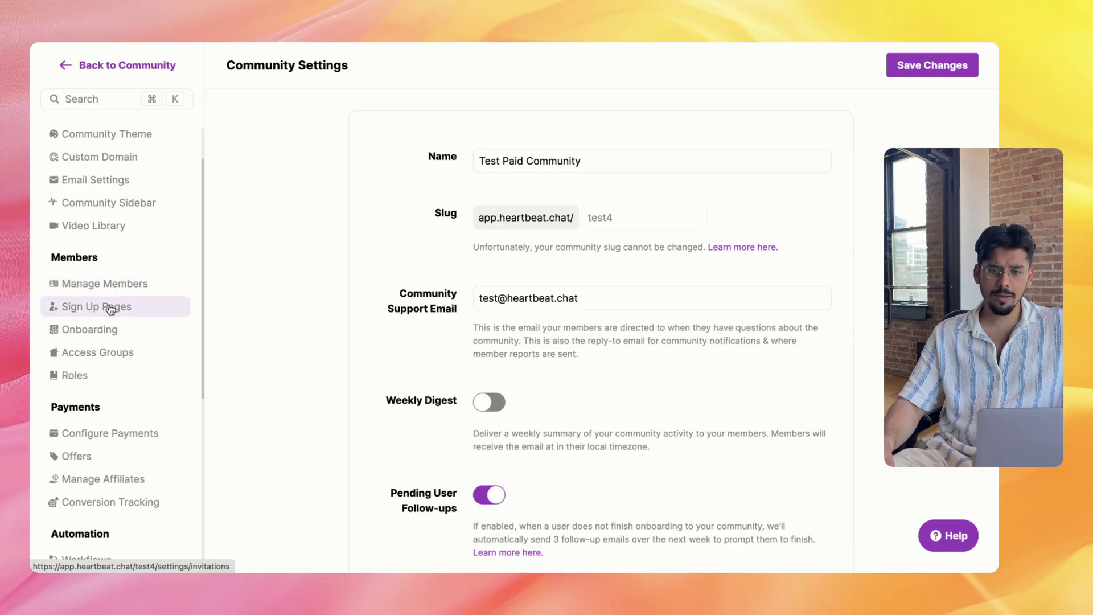
click(93, 357)
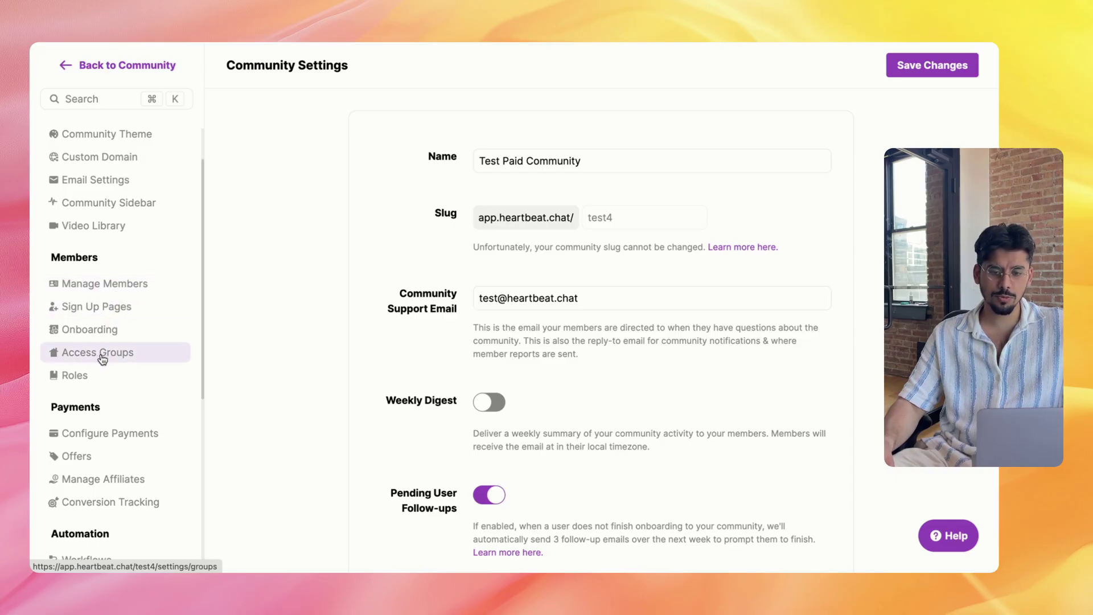
click(927, 67)
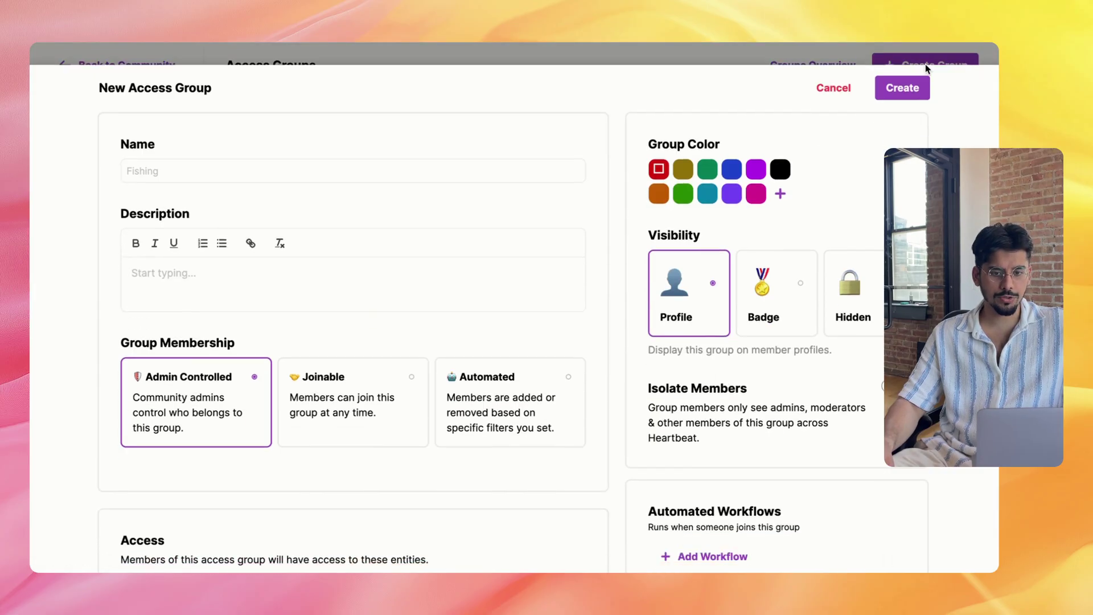
click(216, 169)
text(Mastermind)
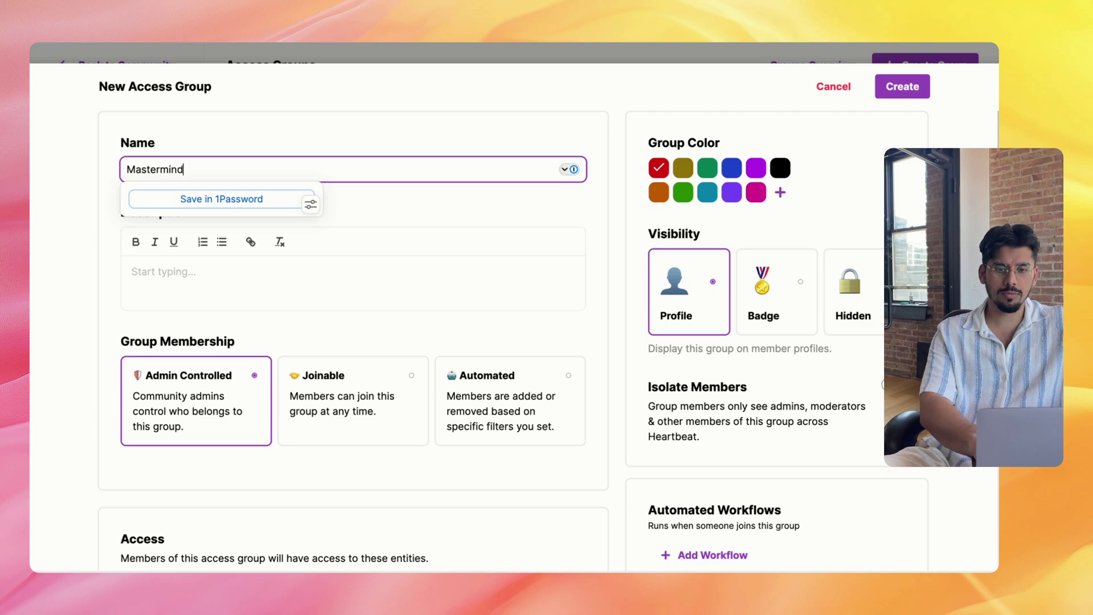
click(205, 279)
Switch the group membership to Joinable and back to Admin Controlled
scroll(205, 279, down, 3)
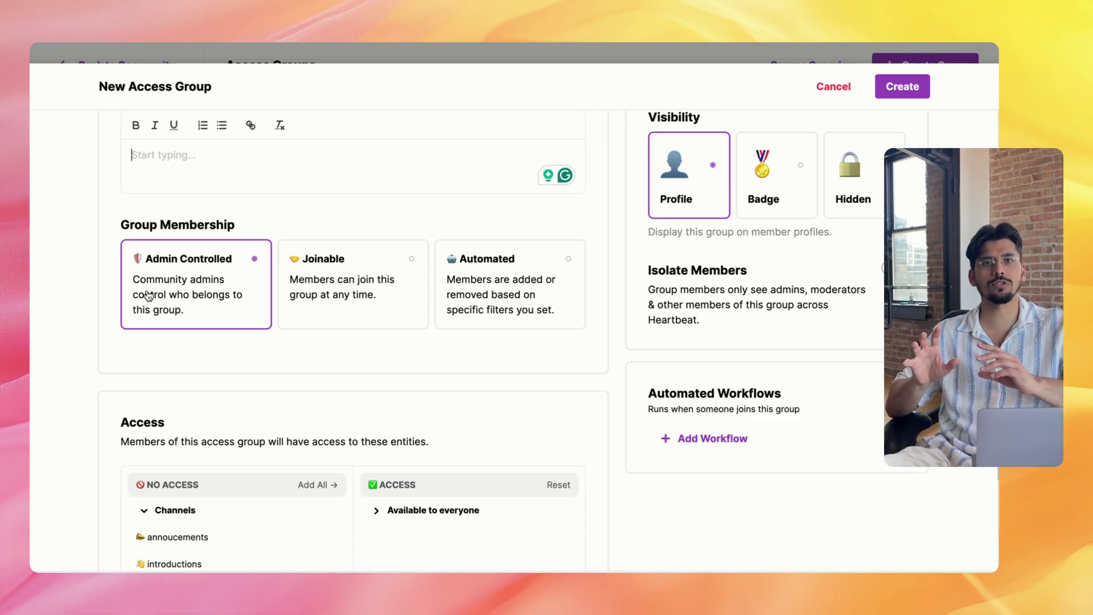
click(307, 297)
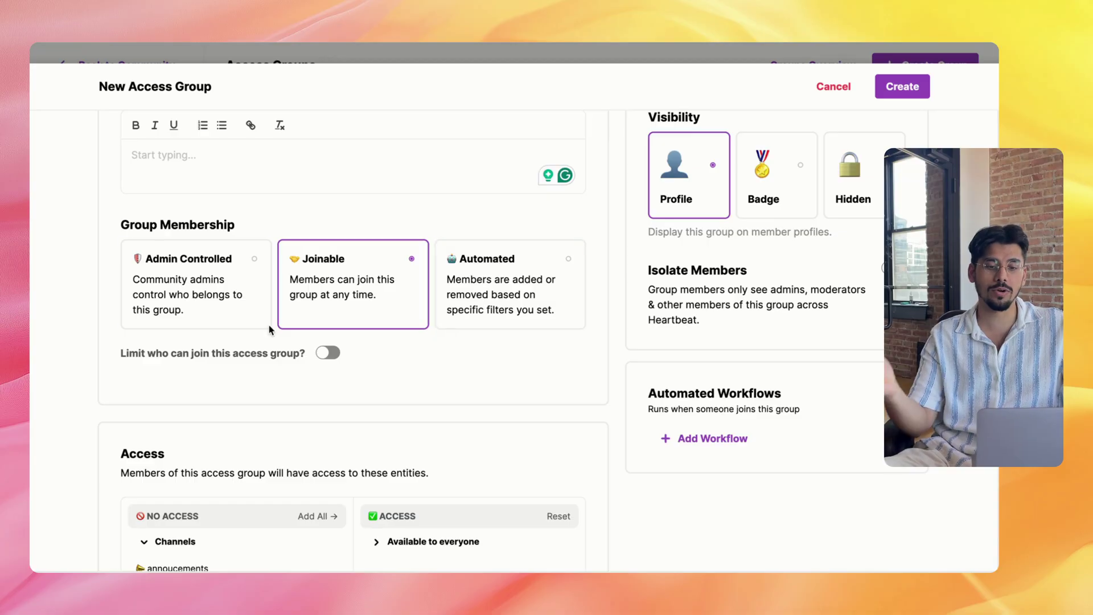
click(149, 295)
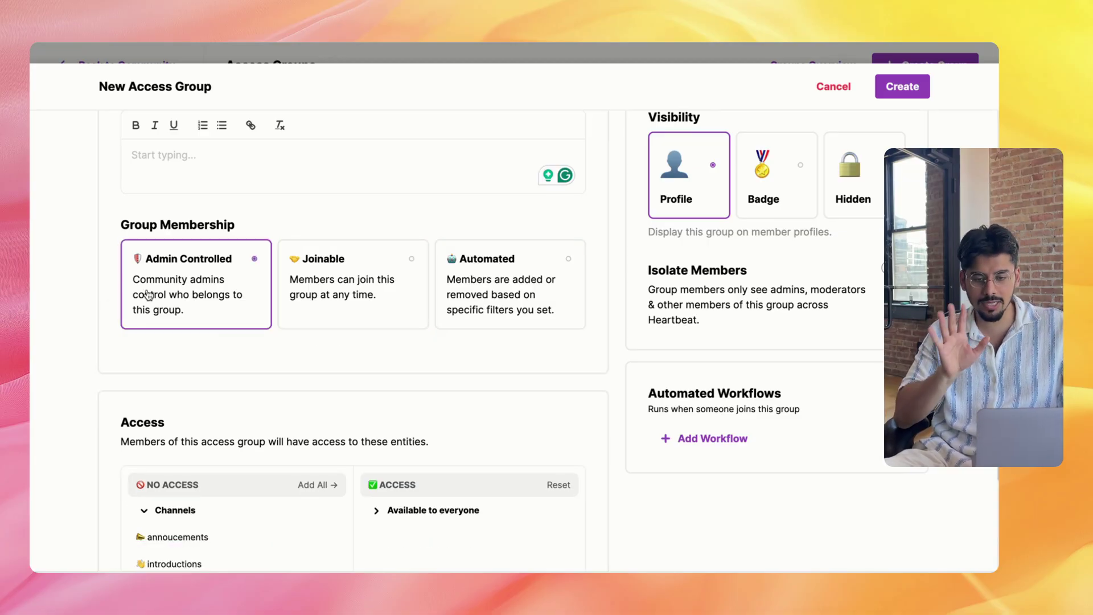
Give the new Mastermind group access to the mm check-ins and mm questions channels
scroll(231, 303, down, 5)
scroll(238, 408, down, 1)
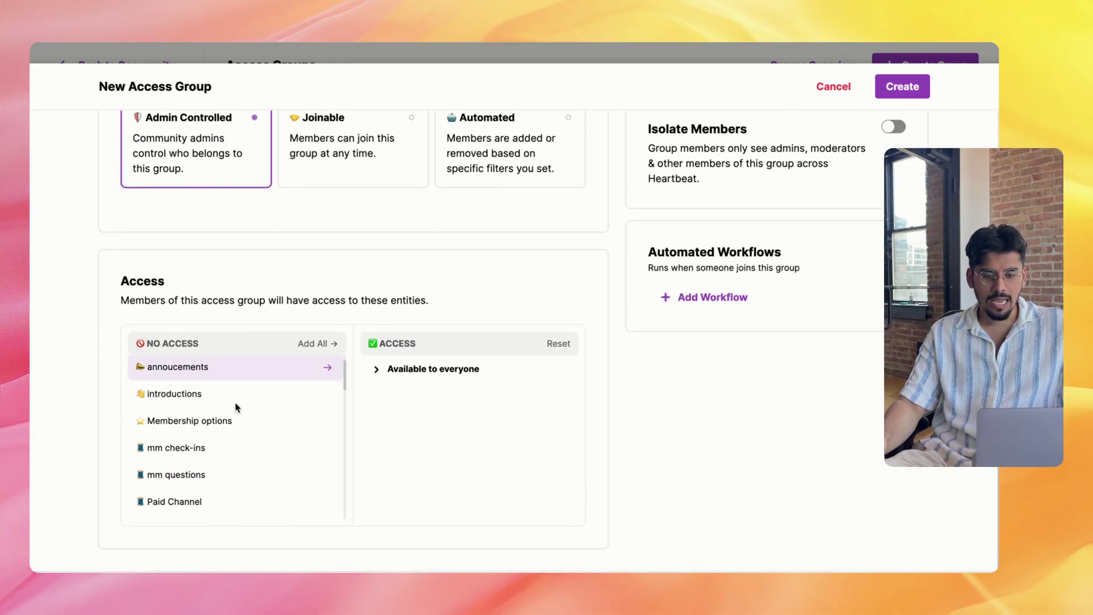
scroll(237, 408, down, 1)
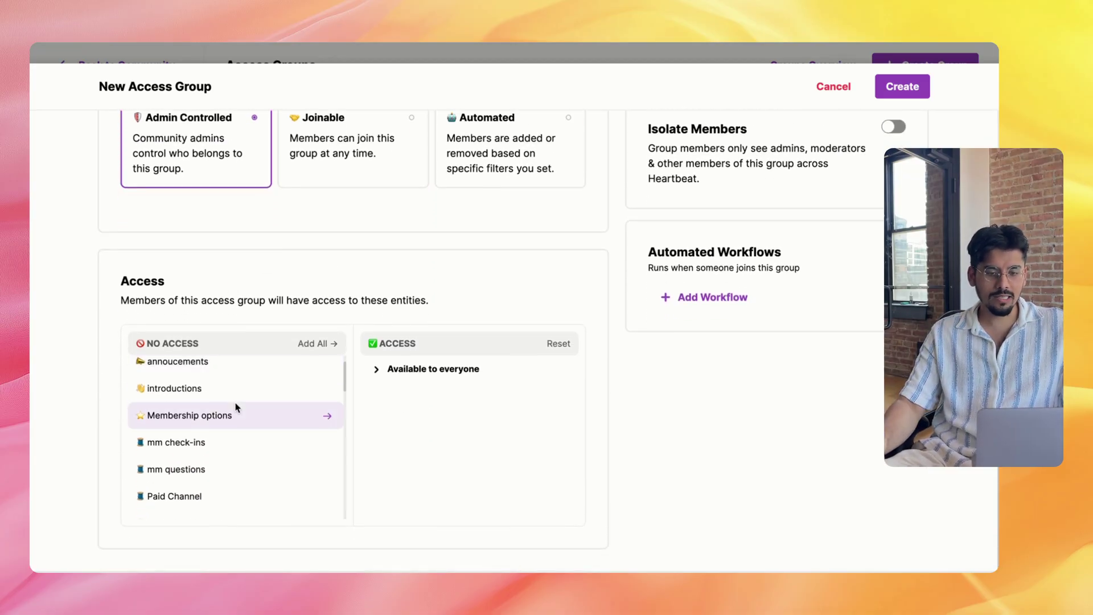
click(328, 421)
click(328, 422)
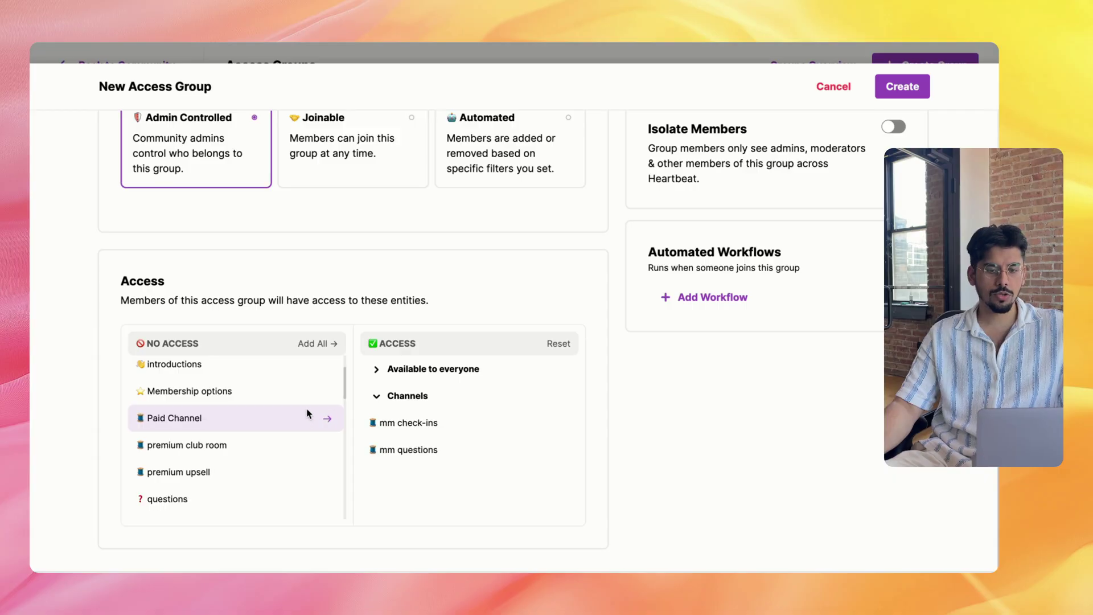
Give the group access to the Monthly Mastermind event as well, and create the access group
scroll(309, 415, down, 8)
scroll(306, 412, down, 4)
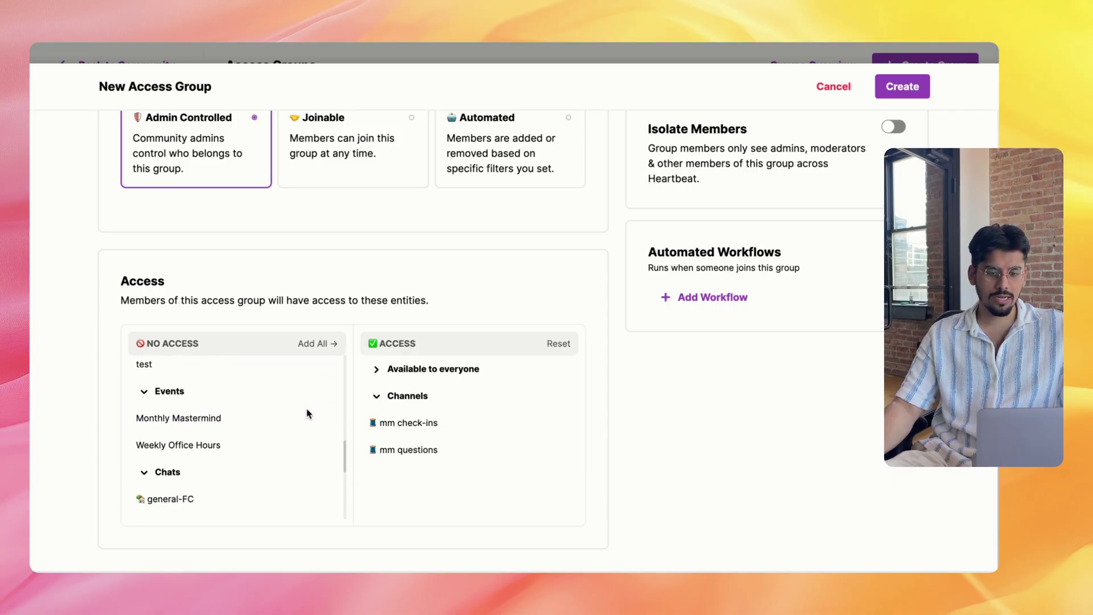
click(326, 398)
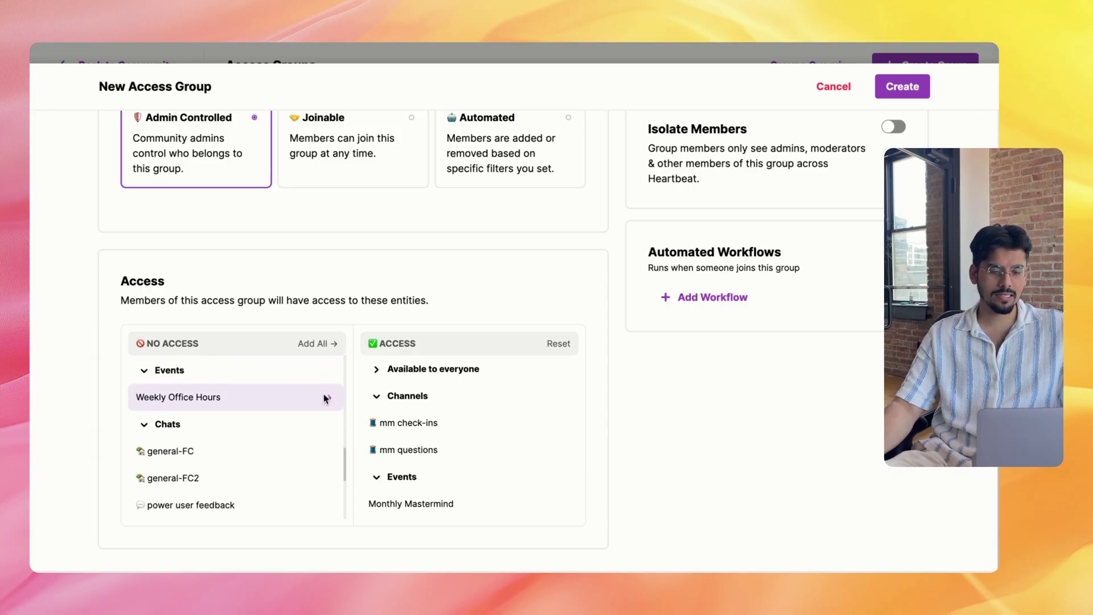
scroll(498, 404, up, 5)
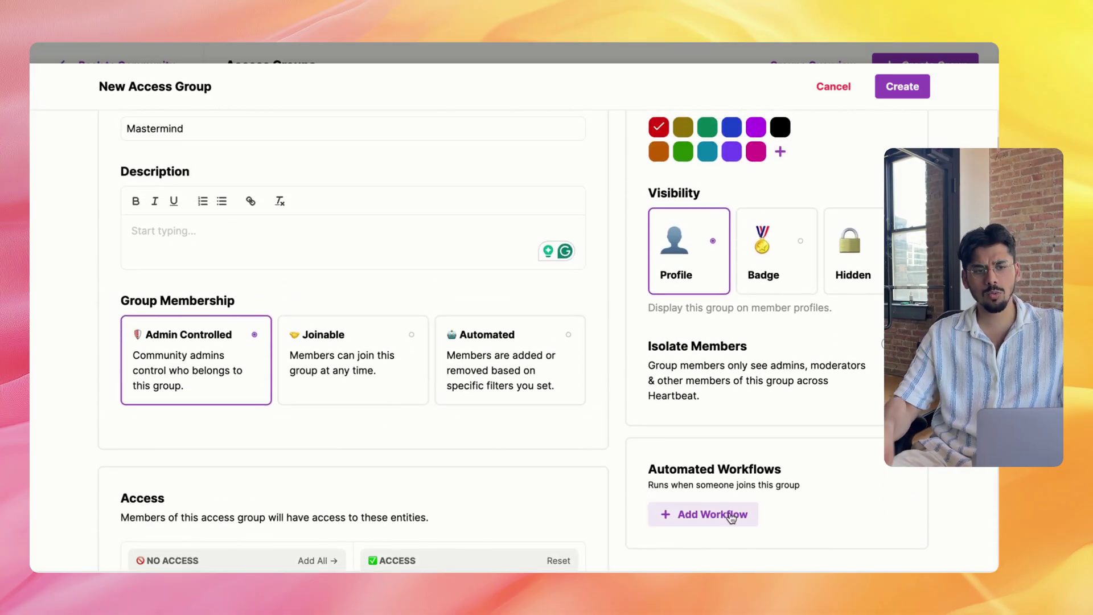
scroll(732, 518, up, 1)
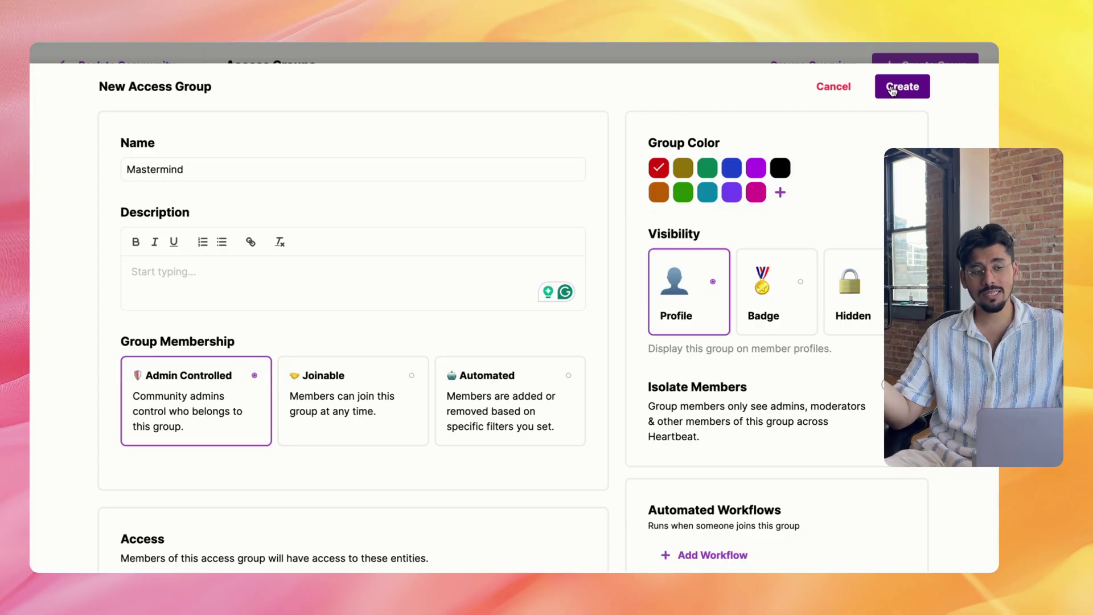
click(893, 90)
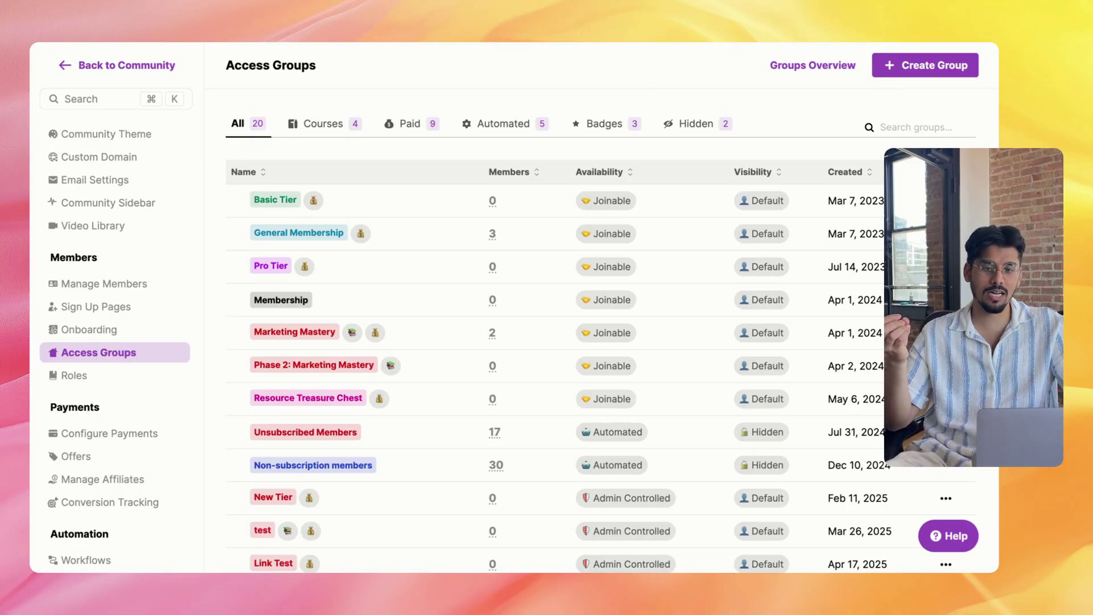
Add the Mastermind group to the limited access of the Booking Link in the community sidebar settings, and save the changes
click(115, 204)
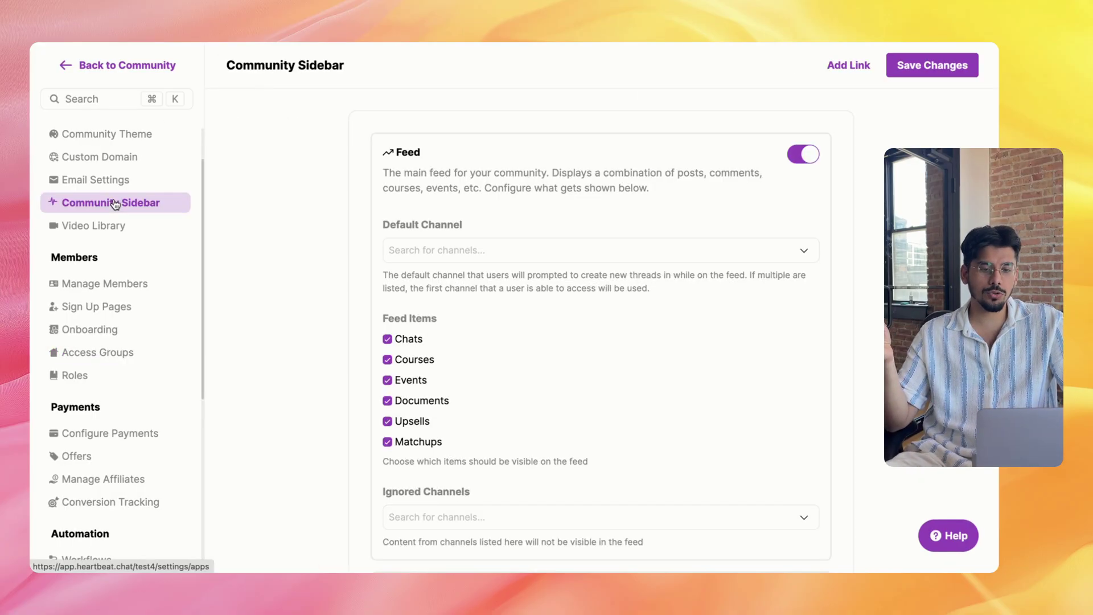
scroll(749, 262, down, 5)
scroll(749, 274, down, 10)
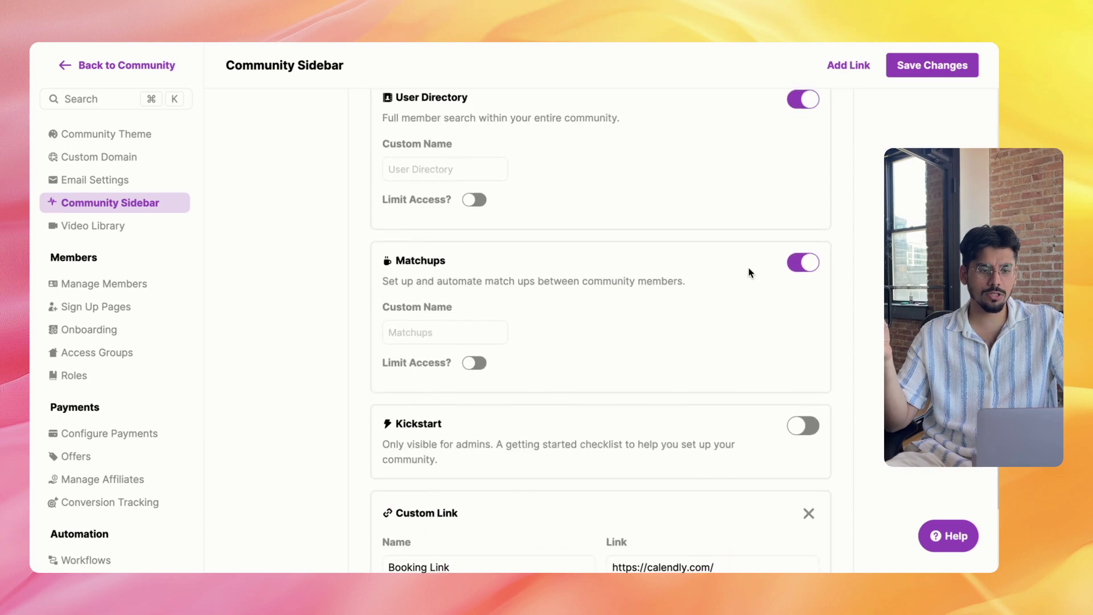
click(488, 408)
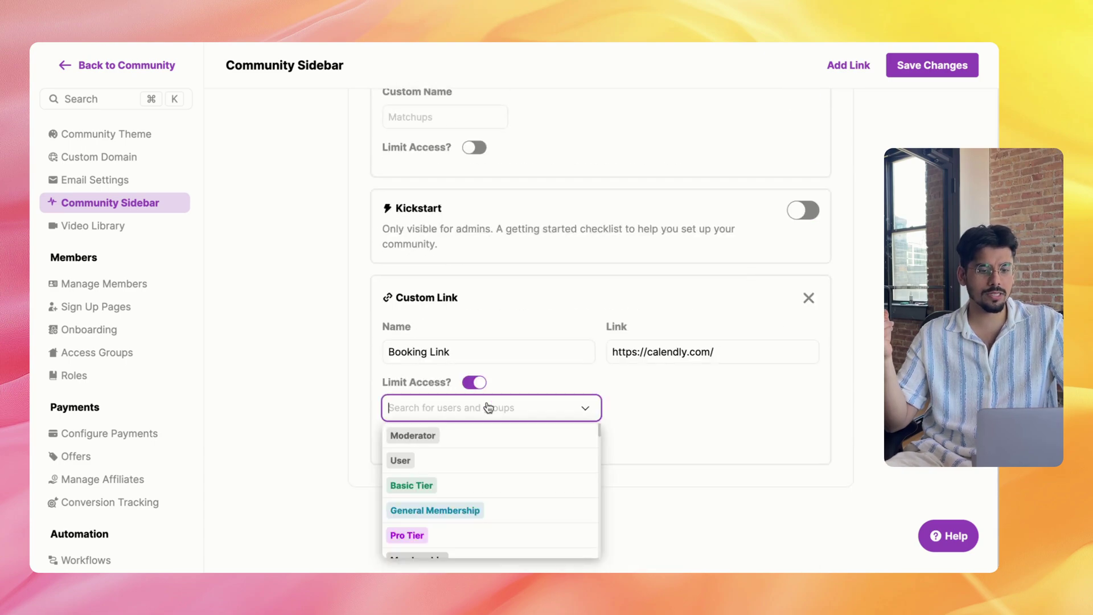
text(mas)
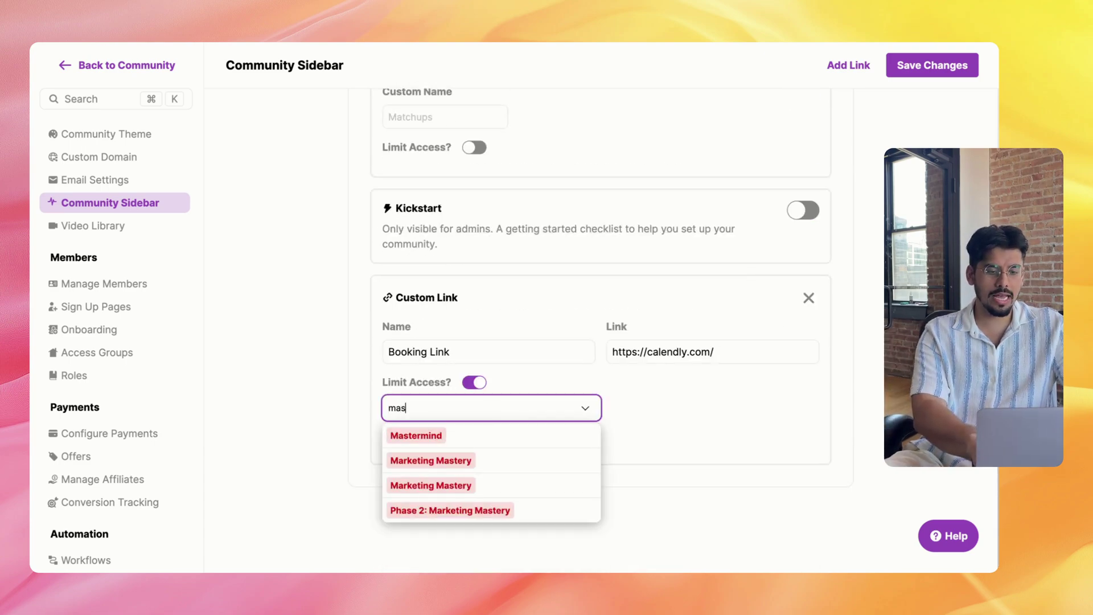
click(466, 444)
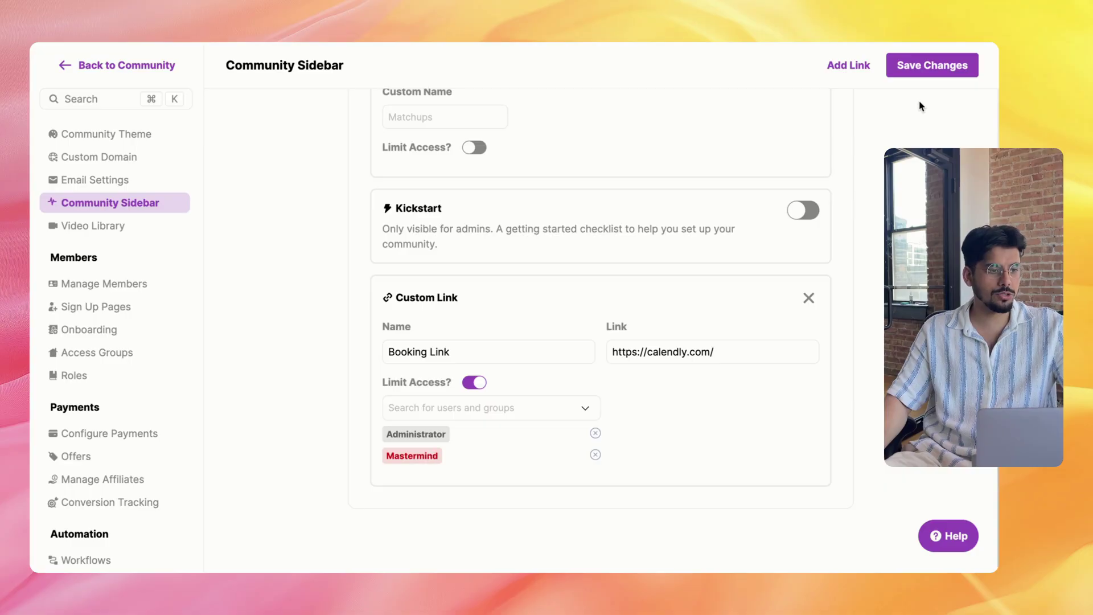
click(908, 67)
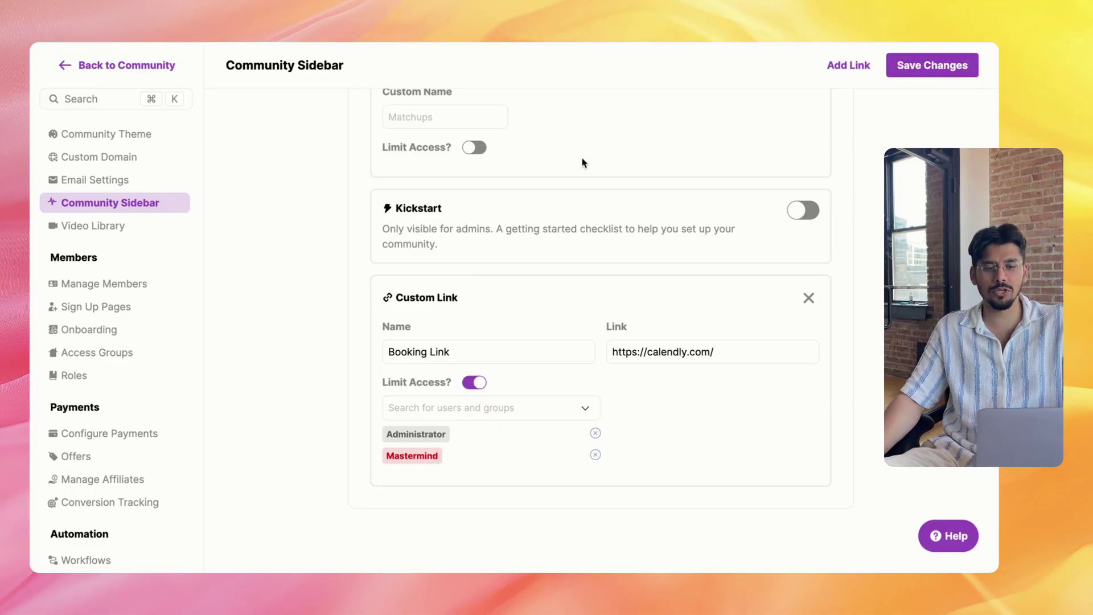
Start a new sign-up page in the community settings and name it "Mastermind Sign-Up Page"
click(85, 314)
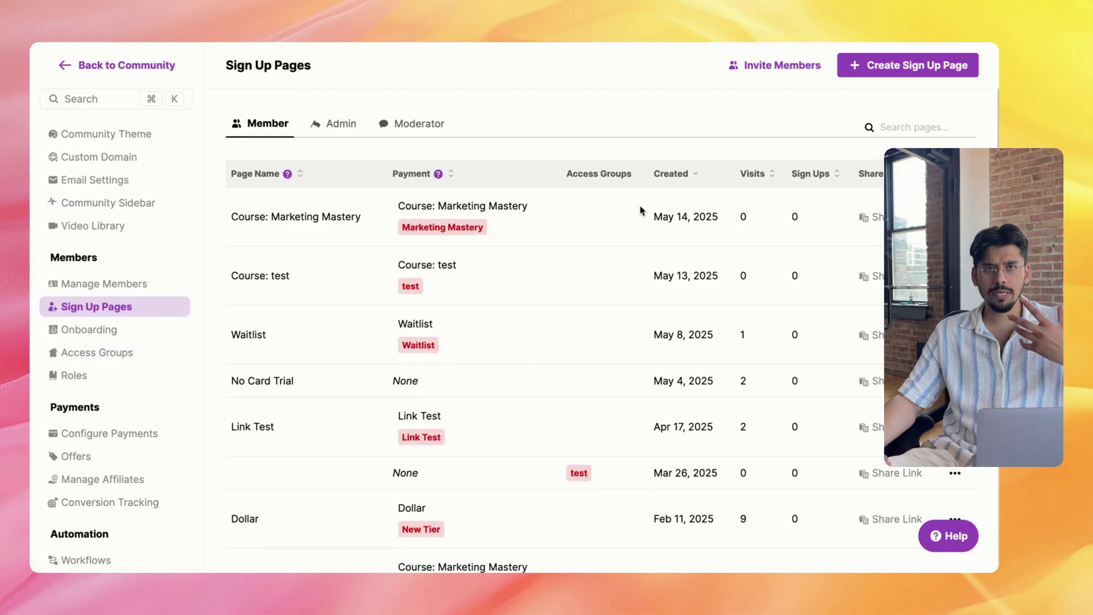
click(893, 79)
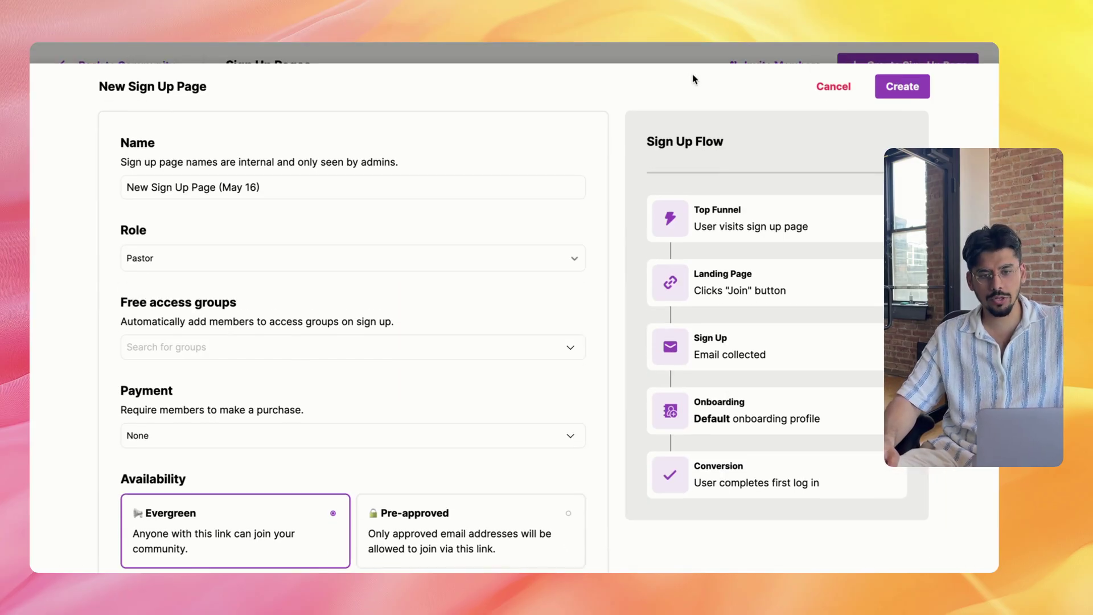
click(353, 188)
key(super+a)
text(Ma)
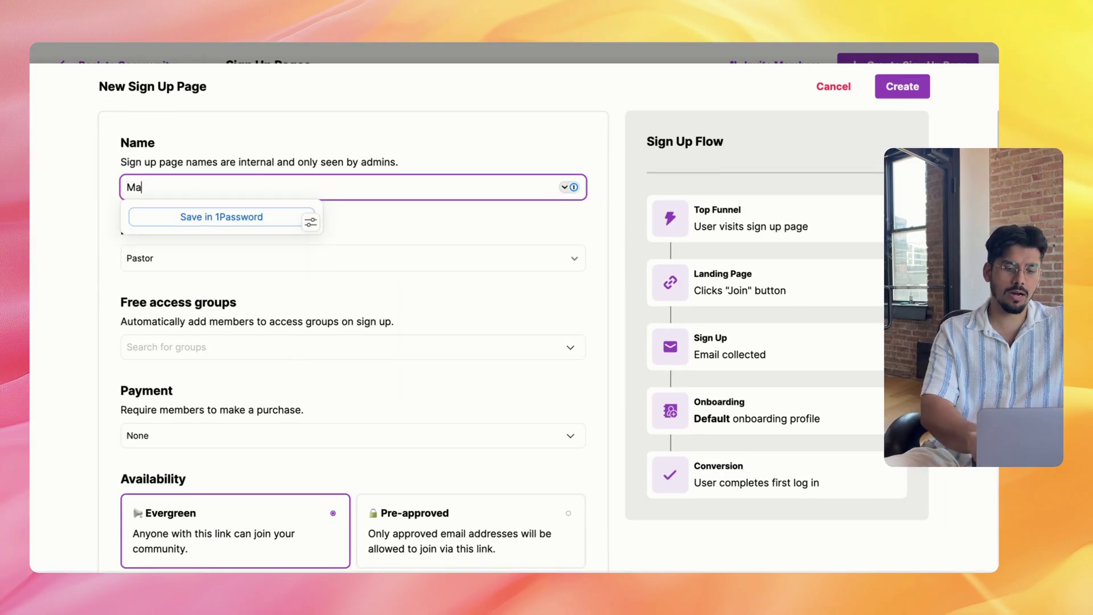
text(stermind Sign-U)
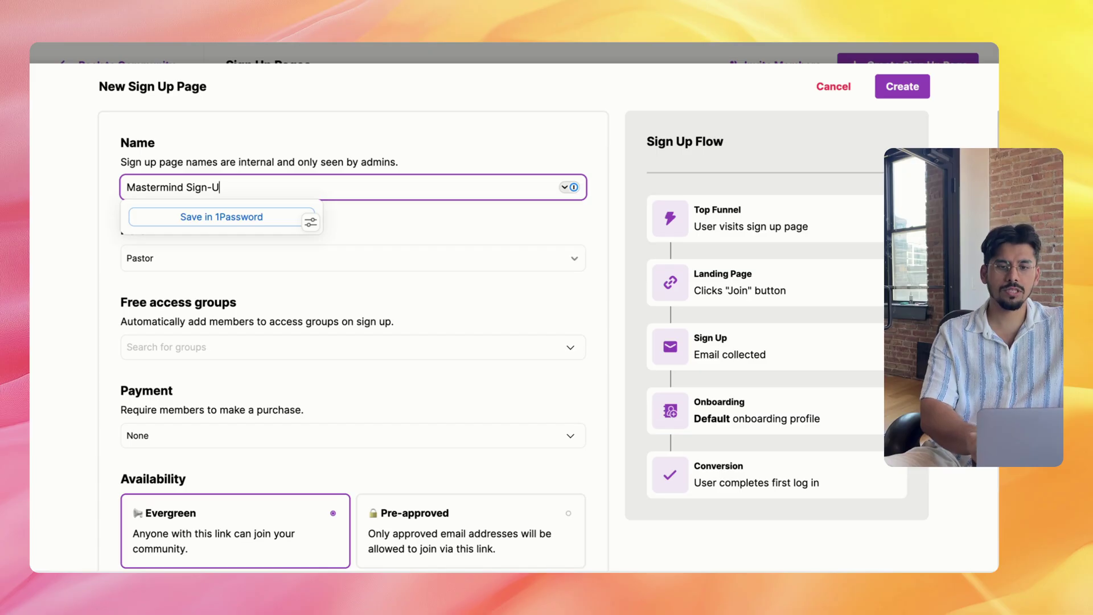
text(p Page)
Add Mastermind as a free access group that members join automatically on sign-up
scroll(308, 299, down, 2)
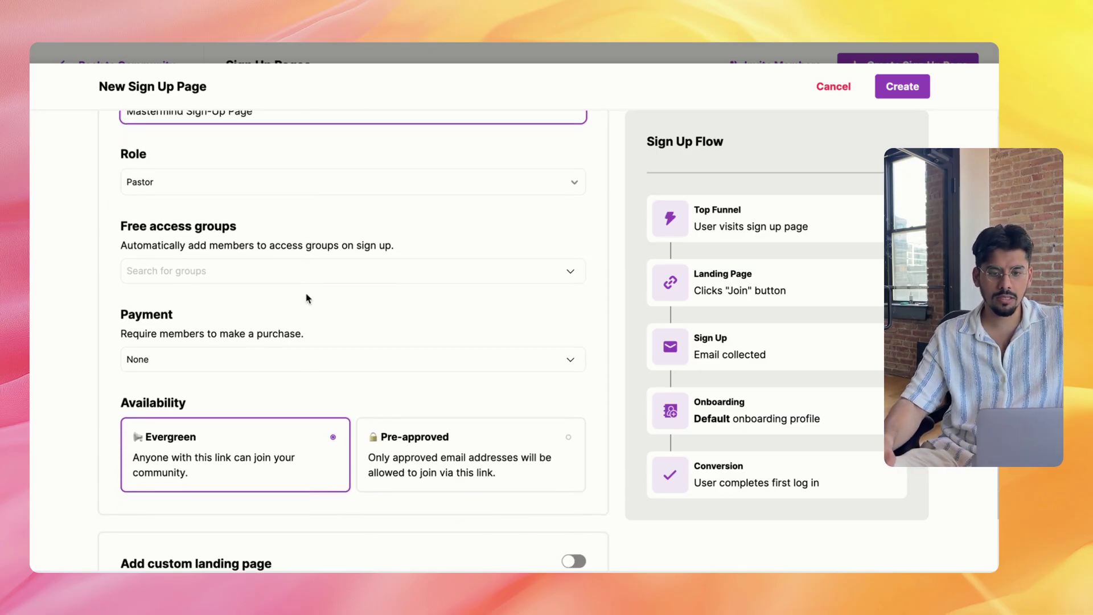
click(183, 271)
text(maste)
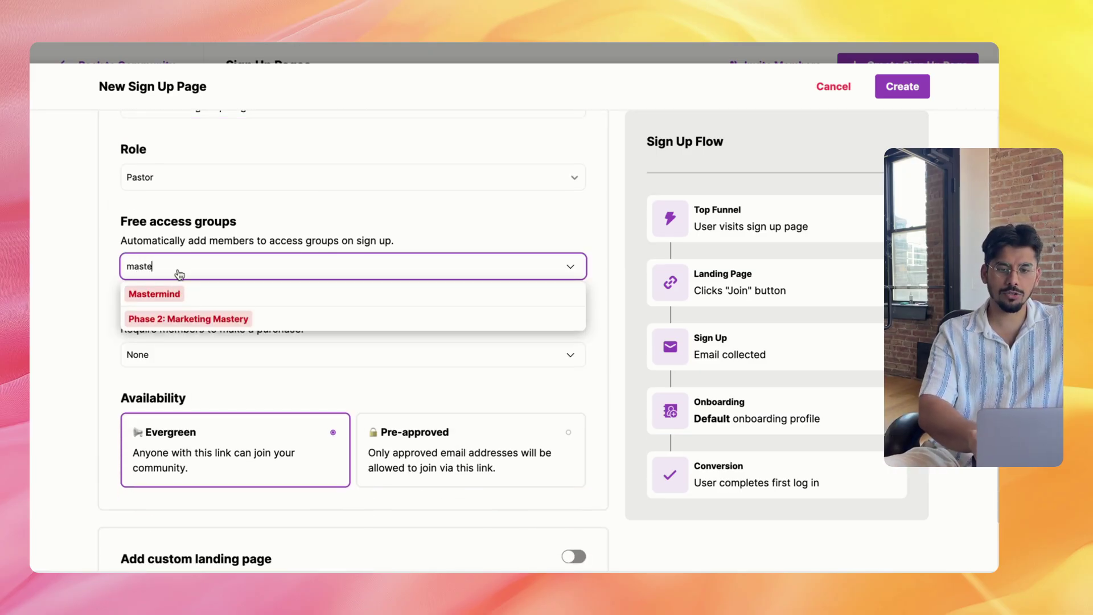
click(156, 291)
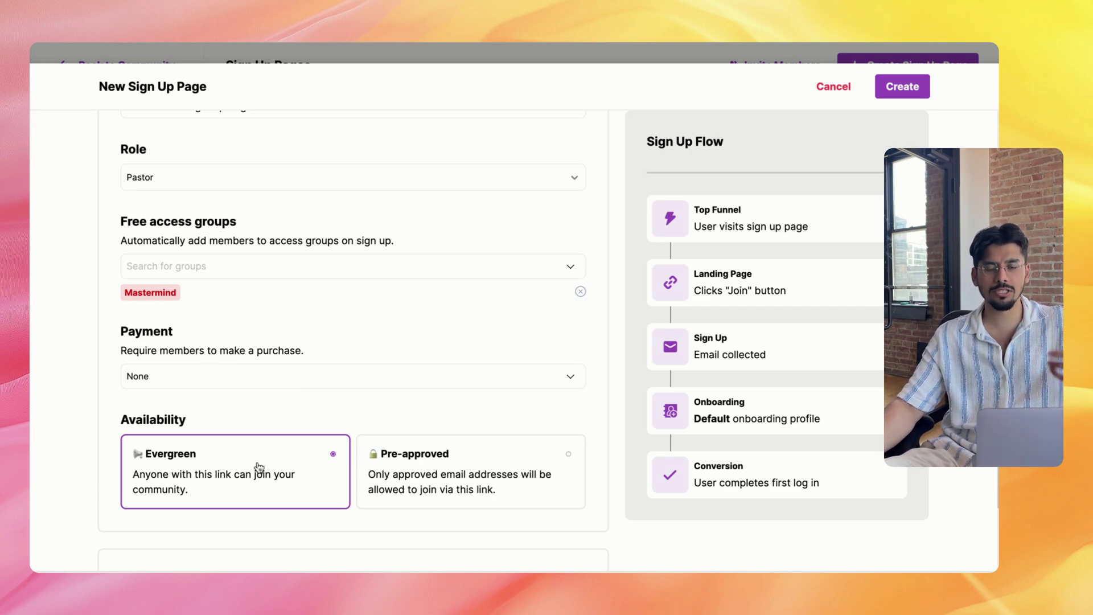
Switch the sign-up page's availability to Pre-approved and back to Evergreen, and create the page
click(416, 471)
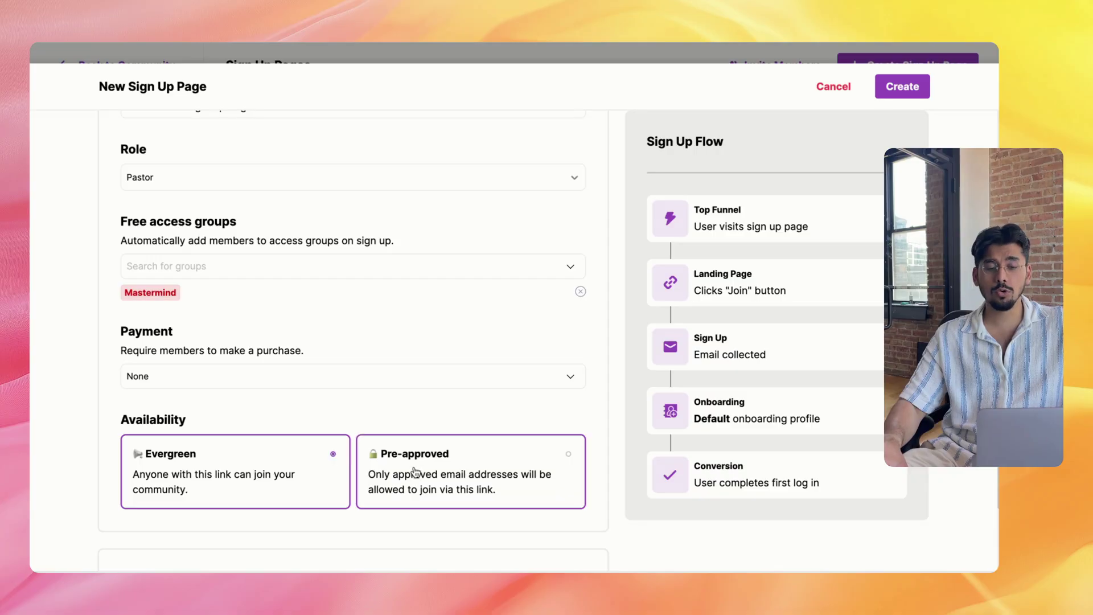
scroll(416, 472, down, 1)
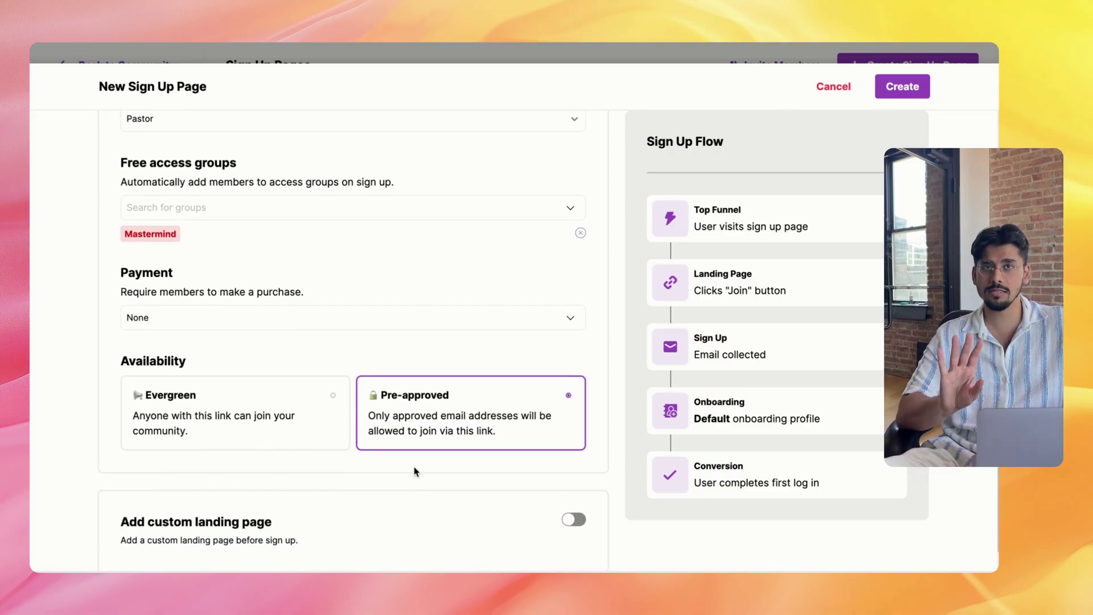
click(245, 415)
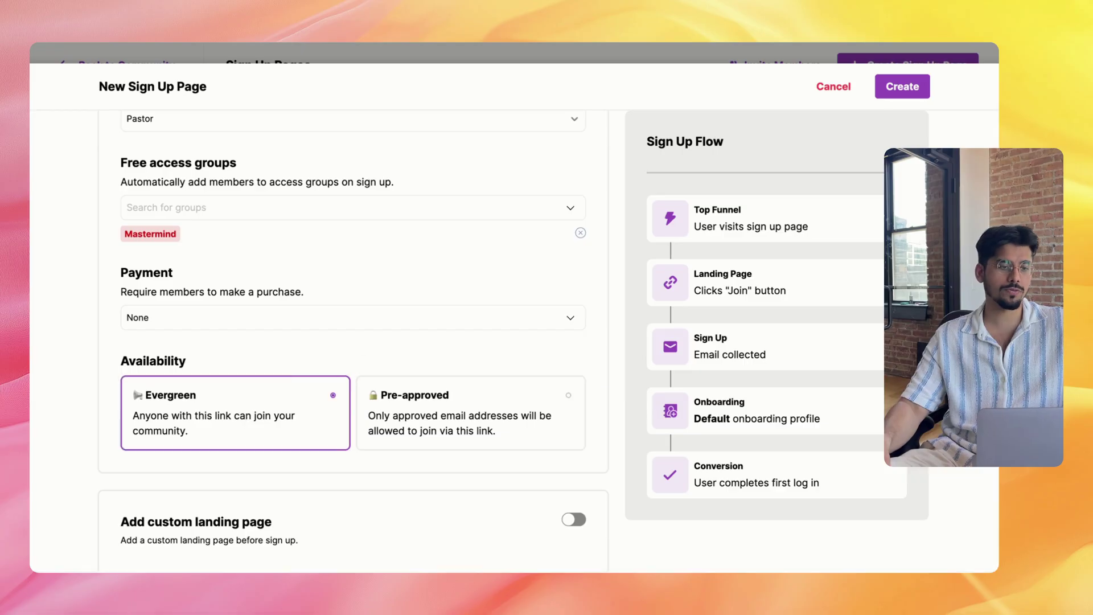
click(893, 89)
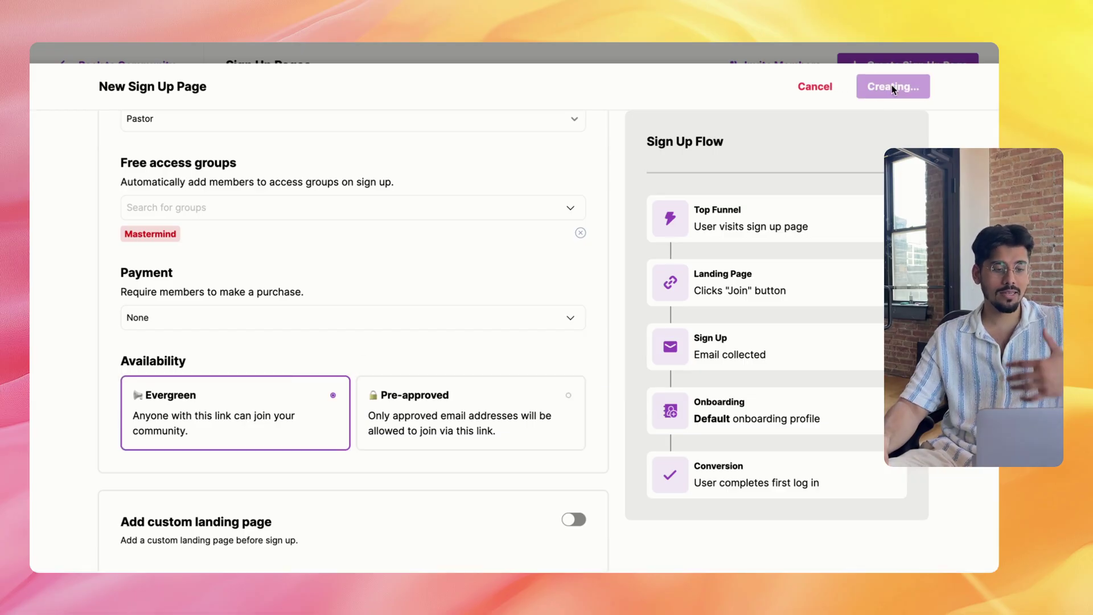